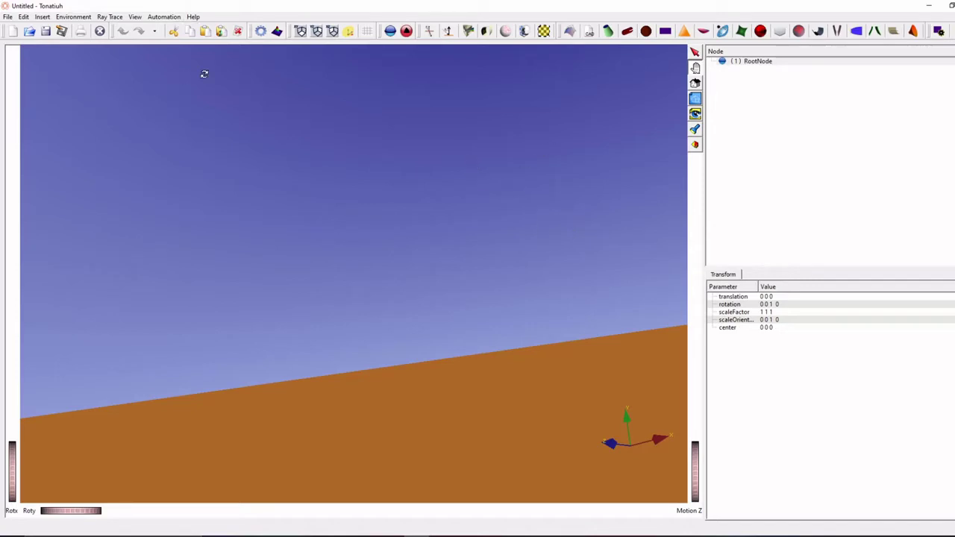
pyautogui.click(43, 17)
pyautogui.moveTo(66, 59)
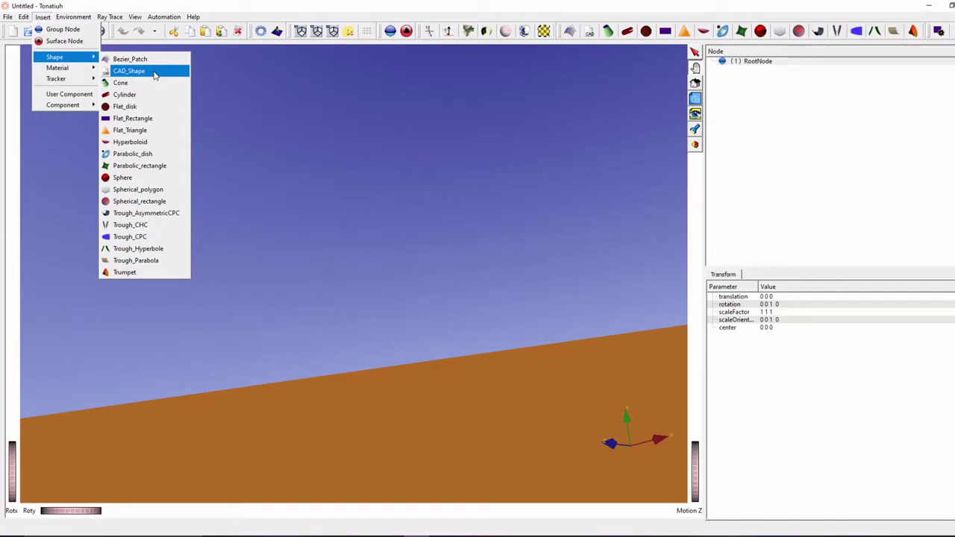
pyautogui.click(341, 114)
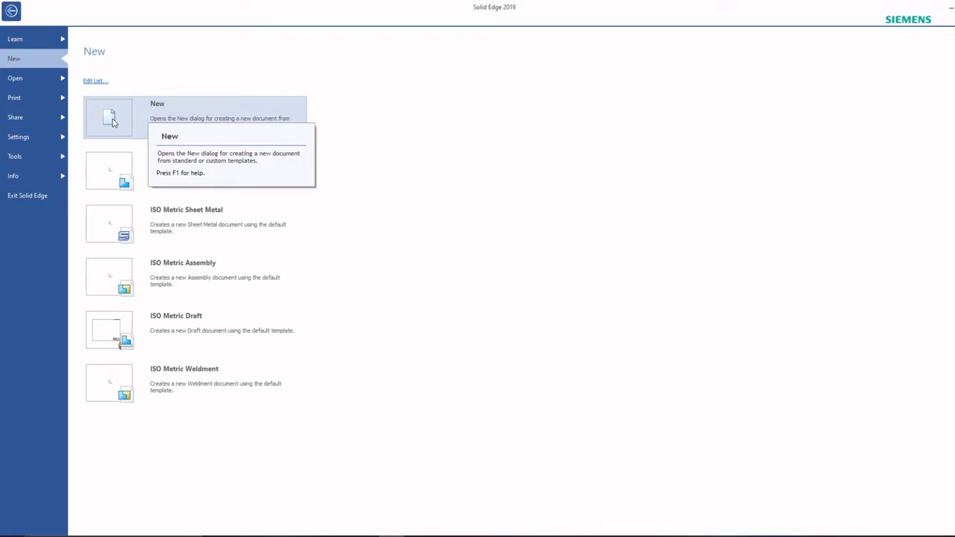
# Step: In Solid Edge, create a new part document from the ISO Metric part template
pyautogui.click(112, 120)
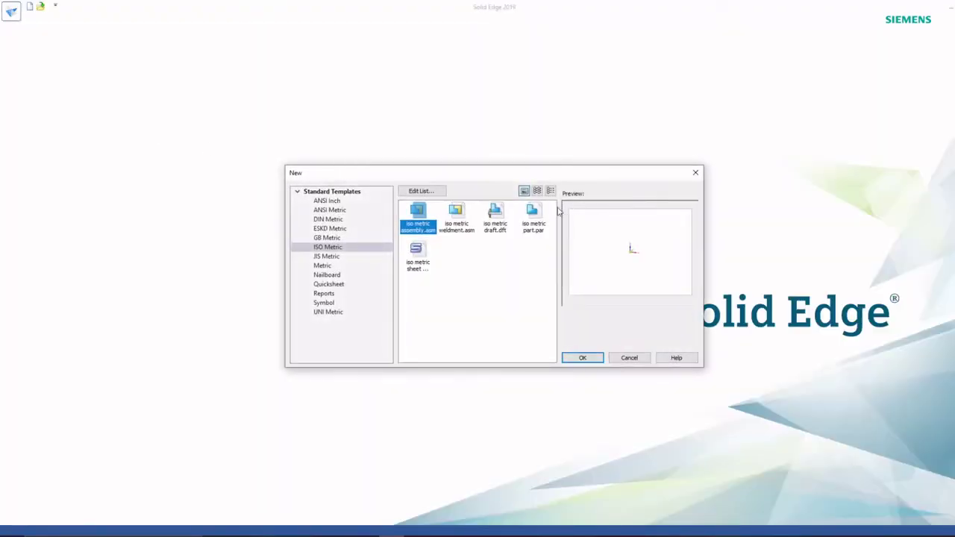
pyautogui.click(540, 217)
pyautogui.click(571, 358)
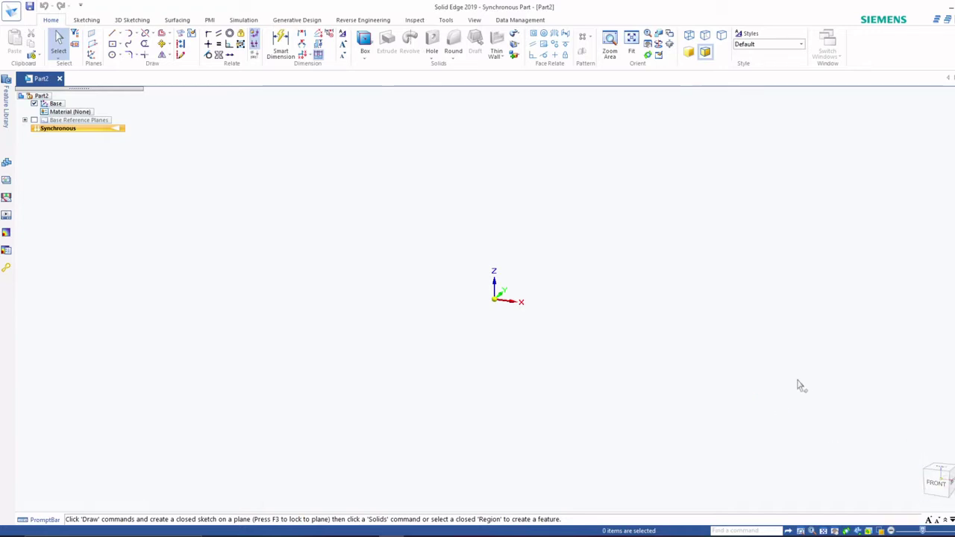
# Step: In the top view, sketch a vertical axis line about 100 mm long along the Y axis through the origin
pyautogui.moveTo(798, 386); pyautogui.dragTo(789, 419, button='middle')
pyautogui.click(940, 470)
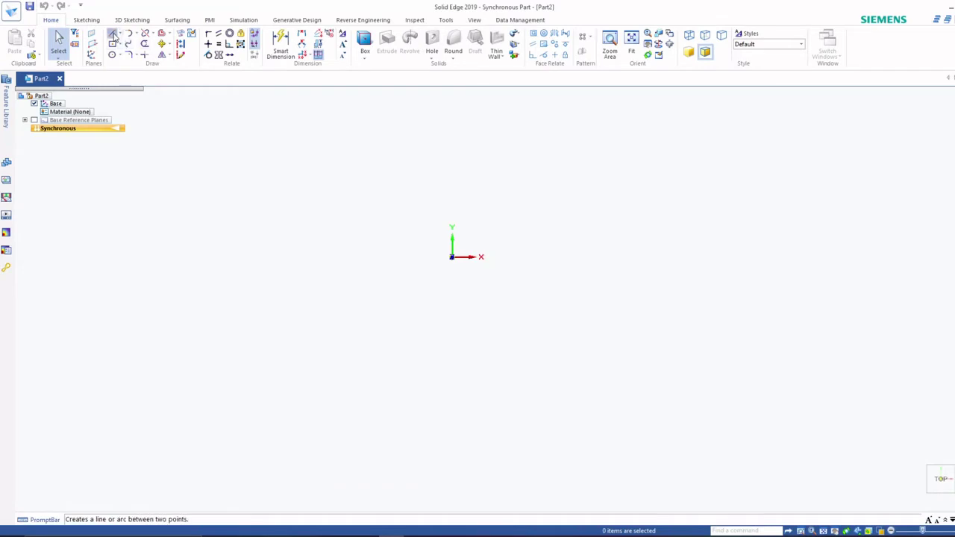
pyautogui.click(112, 34)
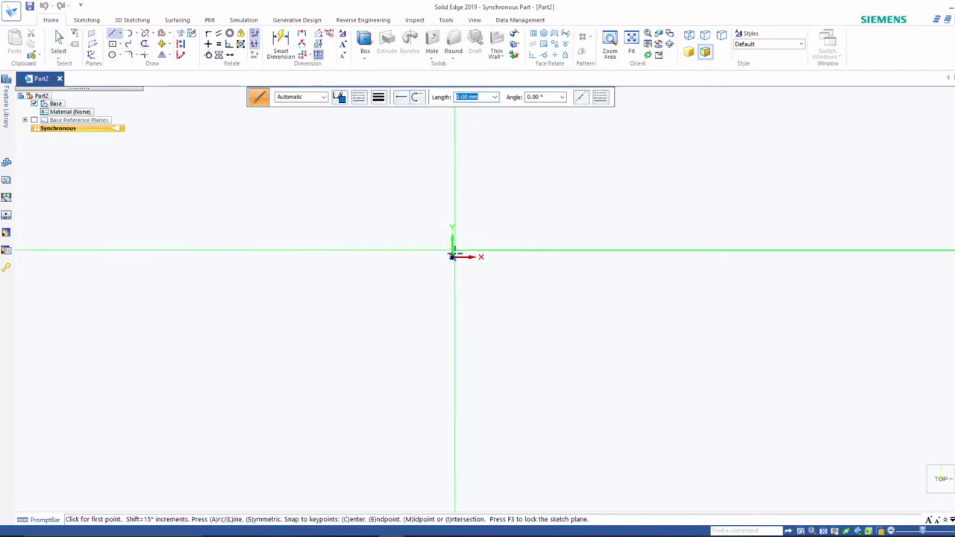
pyautogui.click(452, 171)
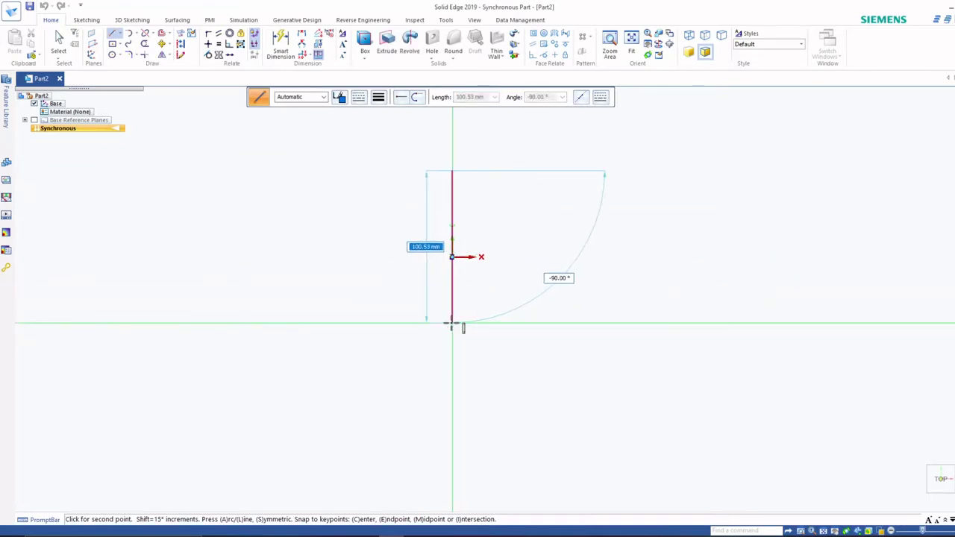
pyautogui.click(452, 322)
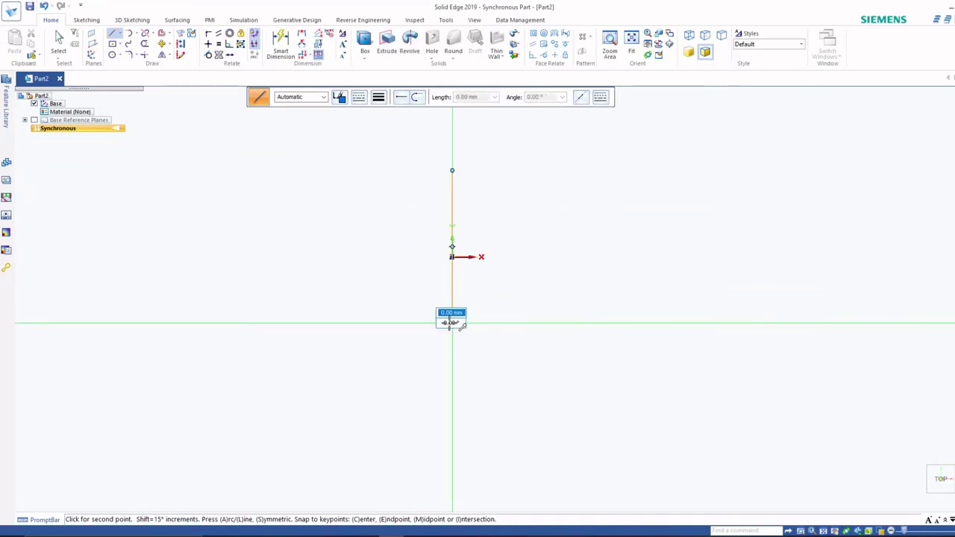
pyautogui.press('Escape')
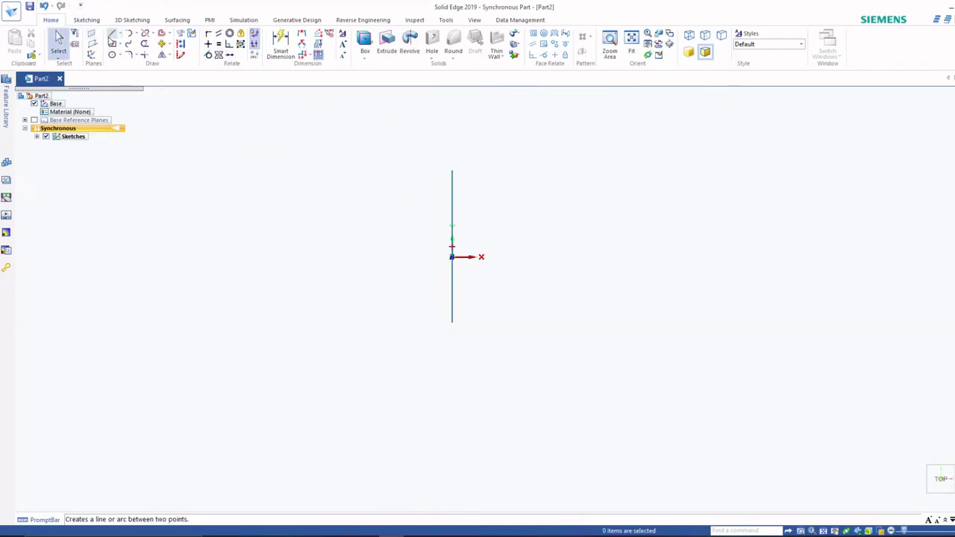
# Step: Sketch a slanted line about 98 mm long beside the axis line, leaning outward toward its upper end
pyautogui.click(113, 33)
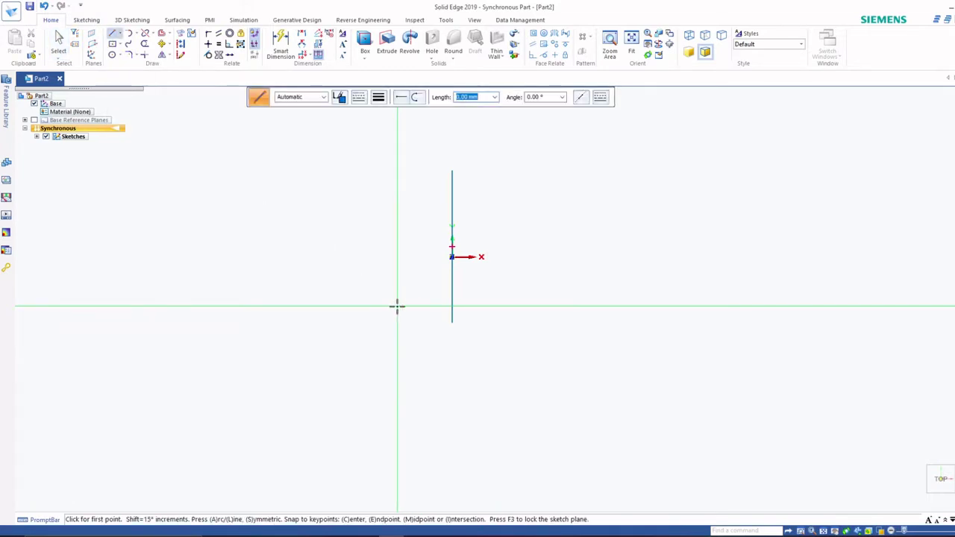
pyautogui.click(397, 306)
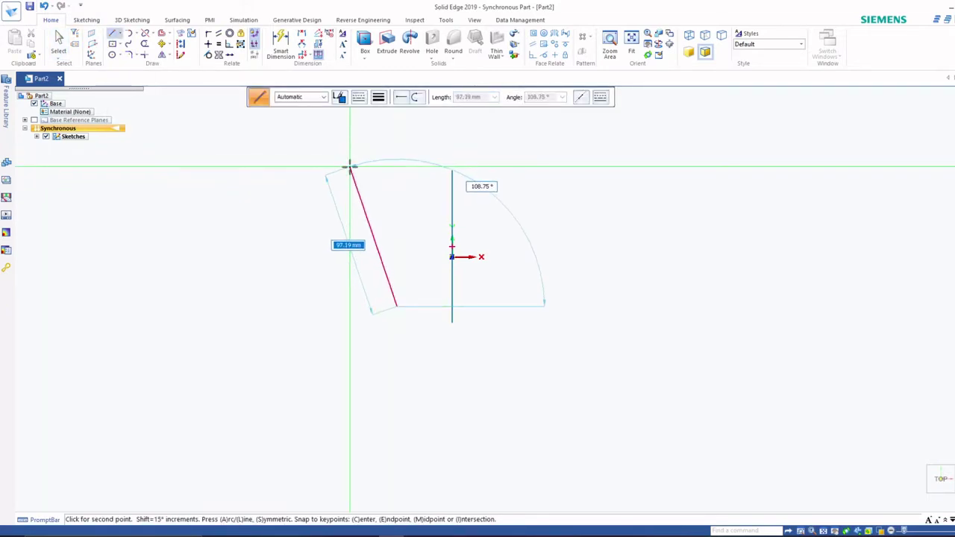
pyautogui.click(347, 165)
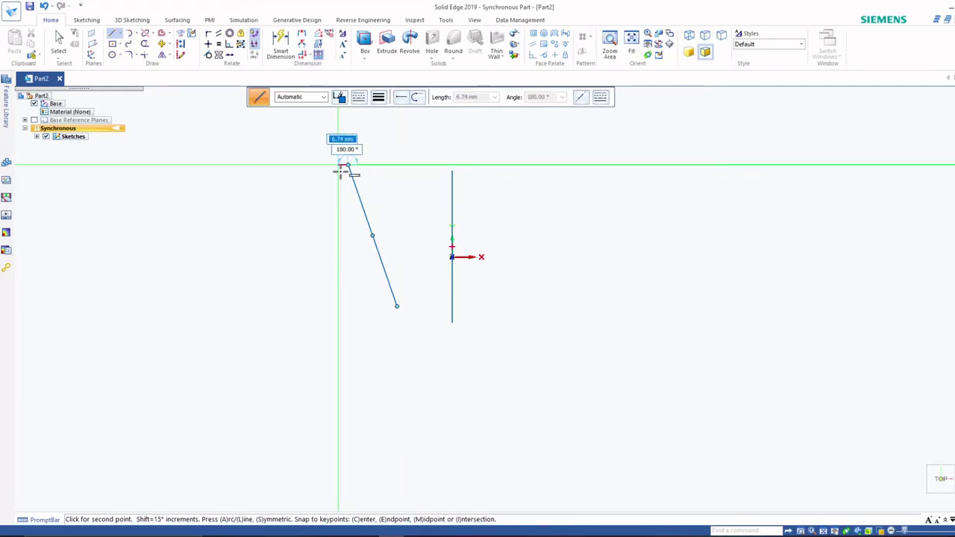
# Step: Continue from the slanted line's upper end with a 2 mm long segment pointing away from the axis
pyautogui.write('2')
pyautogui.press('Tab')
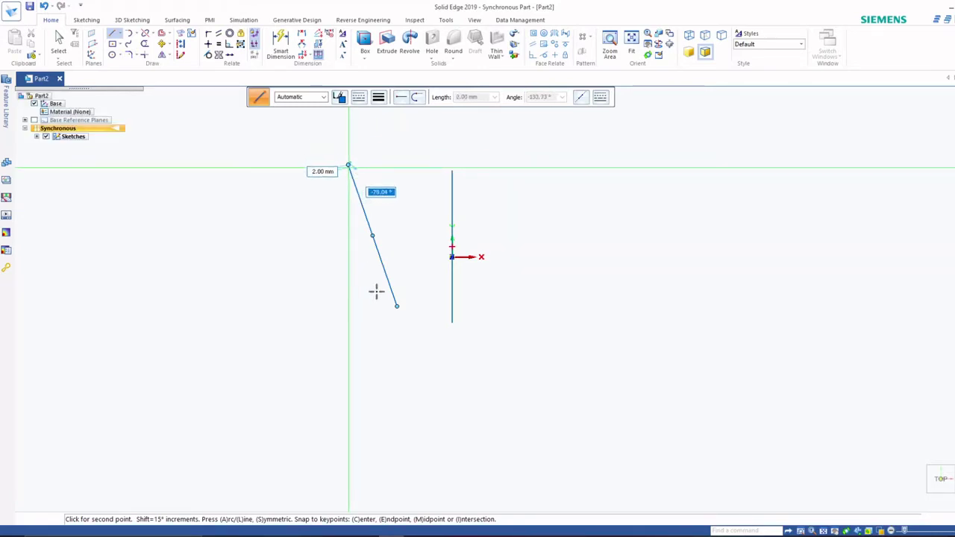
pyautogui.scroll(-3, 336, 168)
pyautogui.scroll(5, 341, 172)
pyautogui.scroll(5, 336, 175)
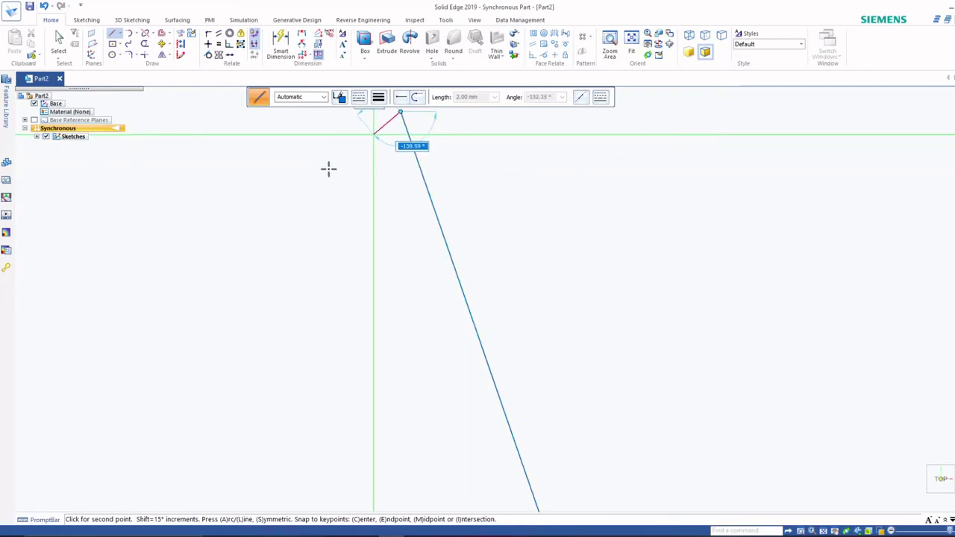
pyautogui.scroll(-5, 323, 149)
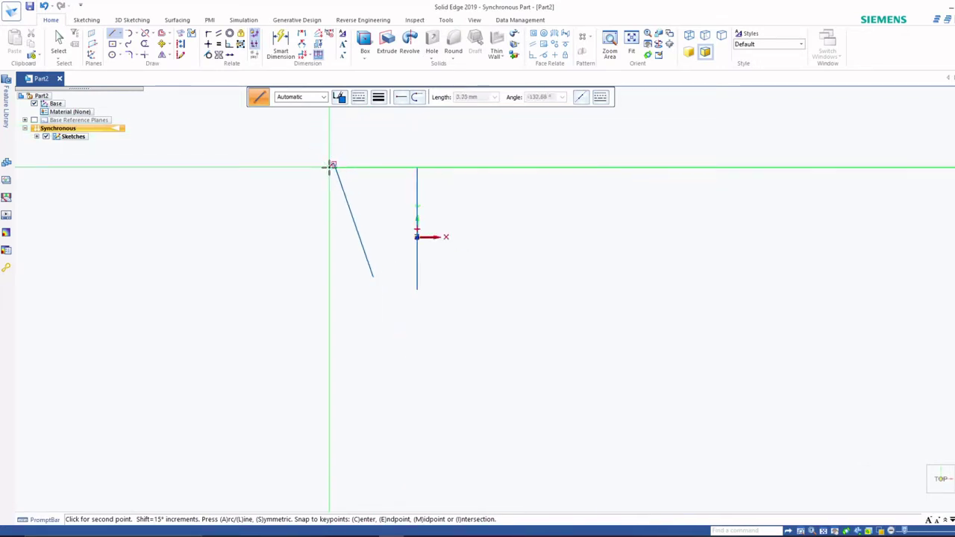
# Step: Add a second slanted line about 99 mm long alongside the first and join their lower ends to close the thin wall profile
pyautogui.scroll(6, 343, 239)
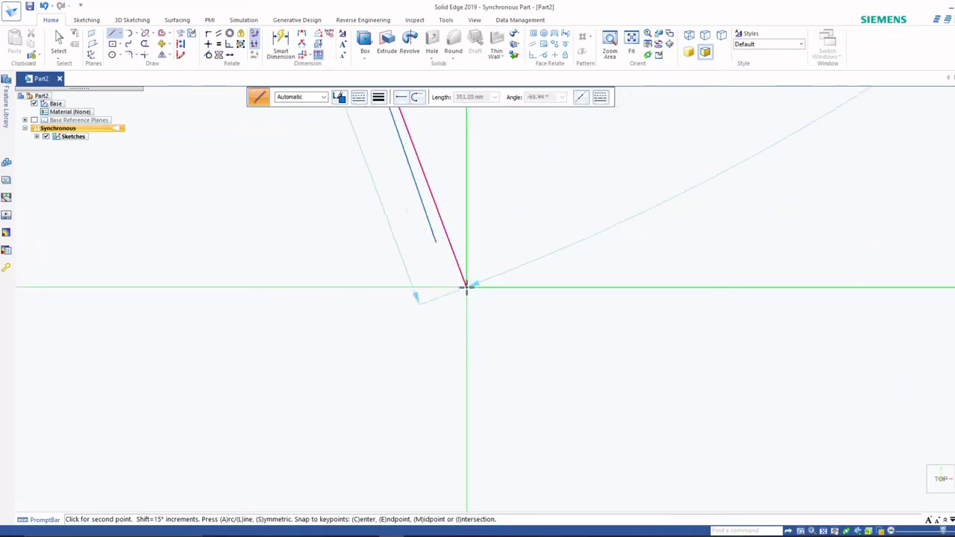
pyautogui.moveTo(446, 273)
pyautogui.keyDown('shift'); pyautogui.mouseDown(button='middle')
pyautogui.moveTo(438, 296)
pyautogui.moveTo(401, 290)
pyautogui.moveTo(420, 296)
pyautogui.mouseUp(button='middle'); pyautogui.keyUp('shift')
pyautogui.scroll(-3, 420, 296)
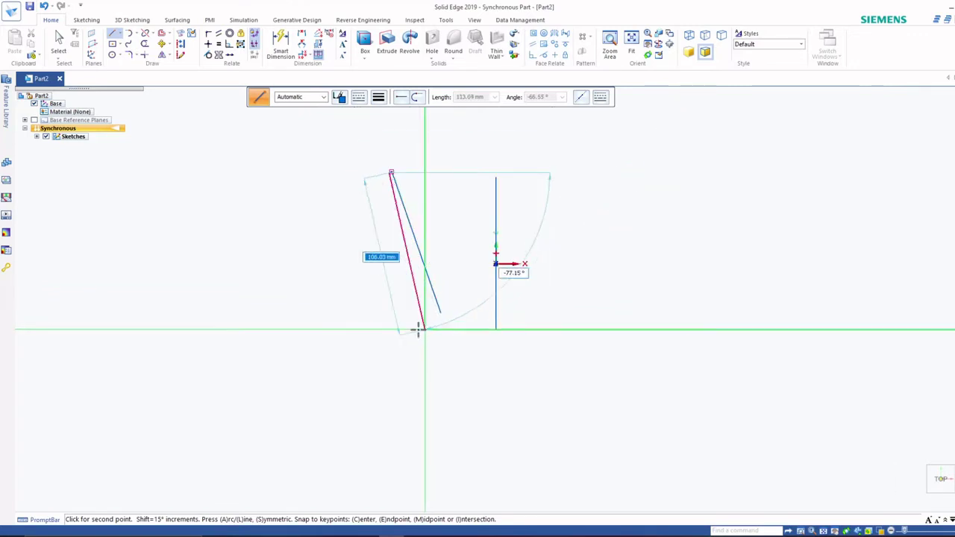
pyautogui.scroll(2, 416, 329)
pyautogui.scroll(2, 424, 313)
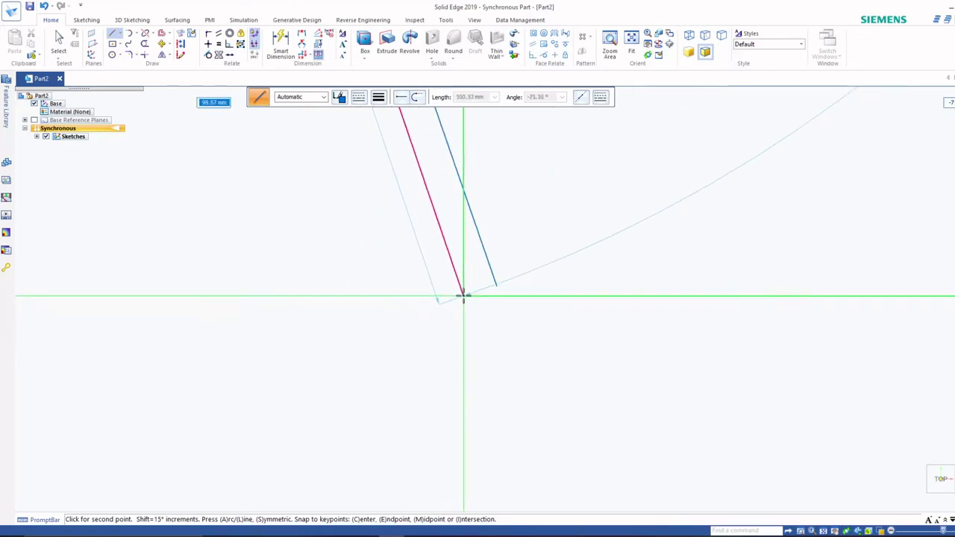
pyautogui.keyDown('shift'); pyautogui.moveTo(474, 293); pyautogui.dragTo(476, 293, button='middle'); pyautogui.keyUp('shift')
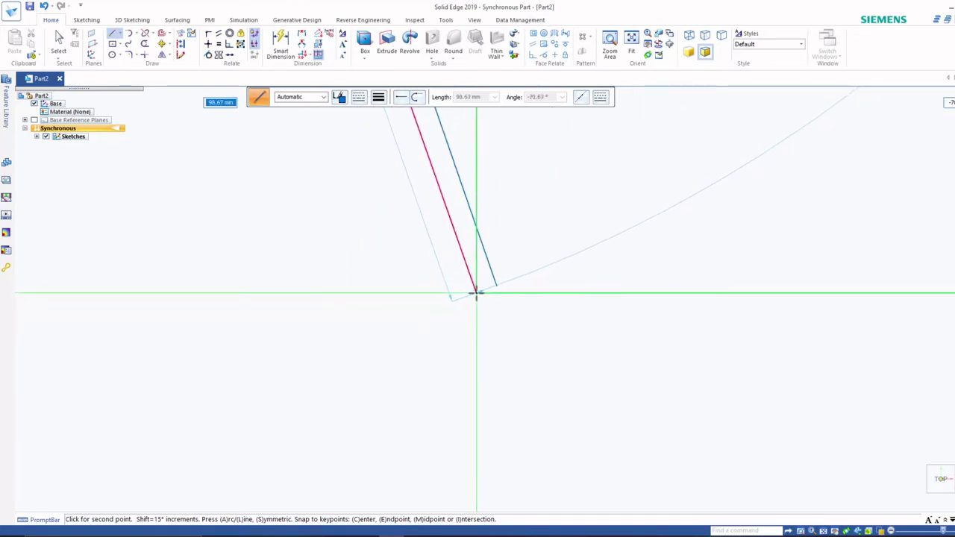
pyautogui.click(476, 293)
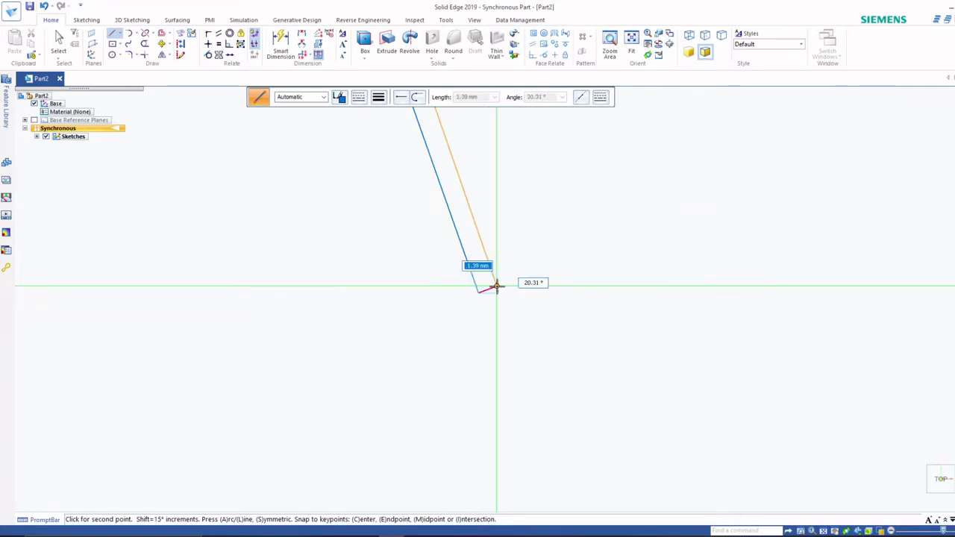
pyautogui.click(497, 287)
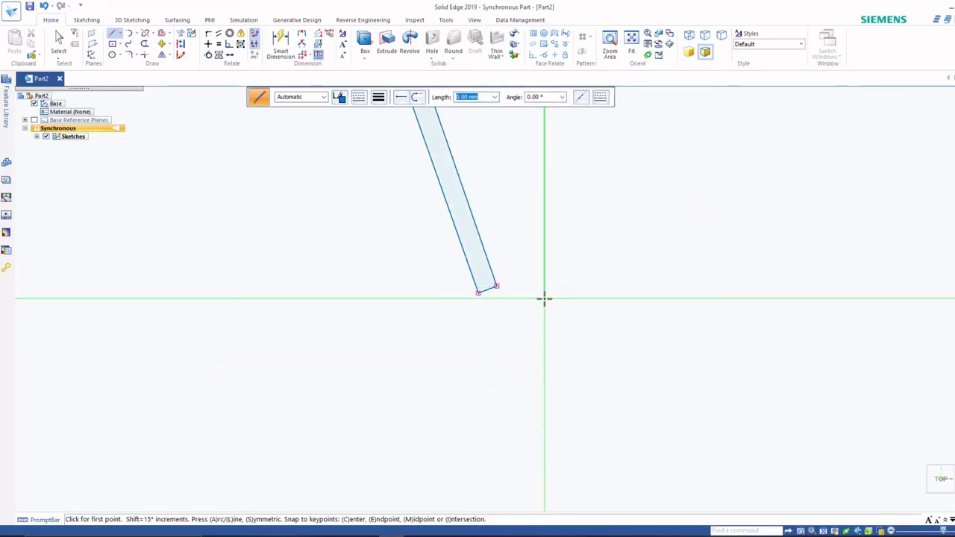
pyautogui.press('Escape')
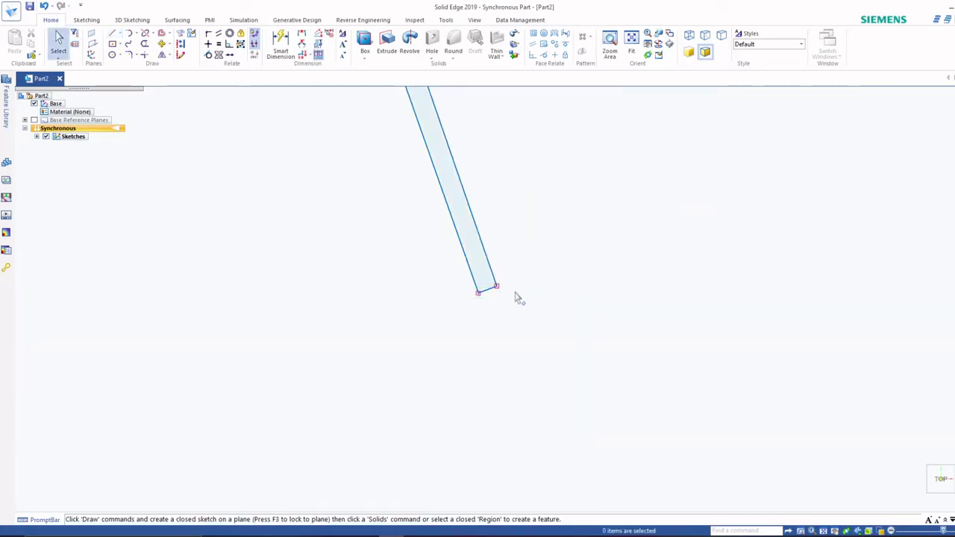
# Step: Revolve the closed thin profile 360° about the vertical axis line to form a hollow conical body
pyautogui.hotkey('ctrl', 'r')
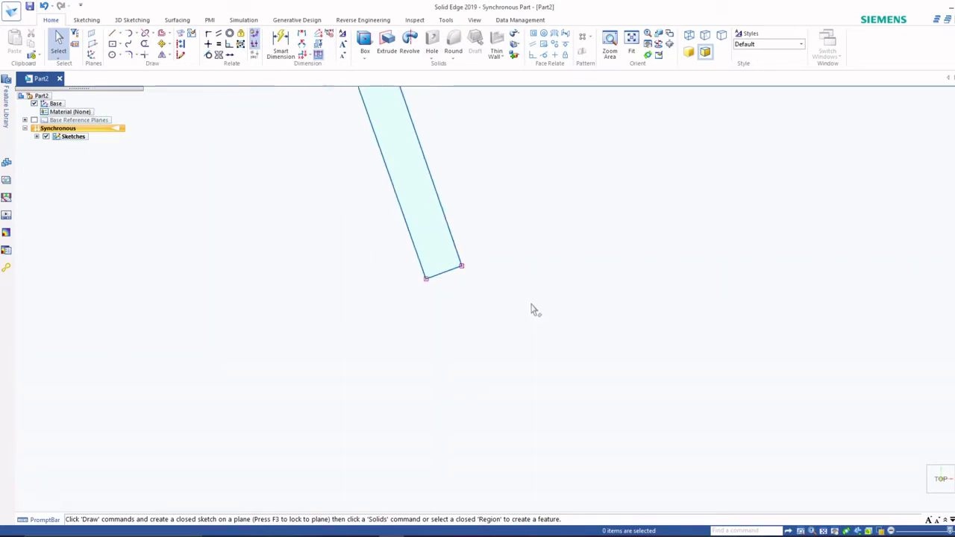
pyautogui.scroll(3, 589, 207)
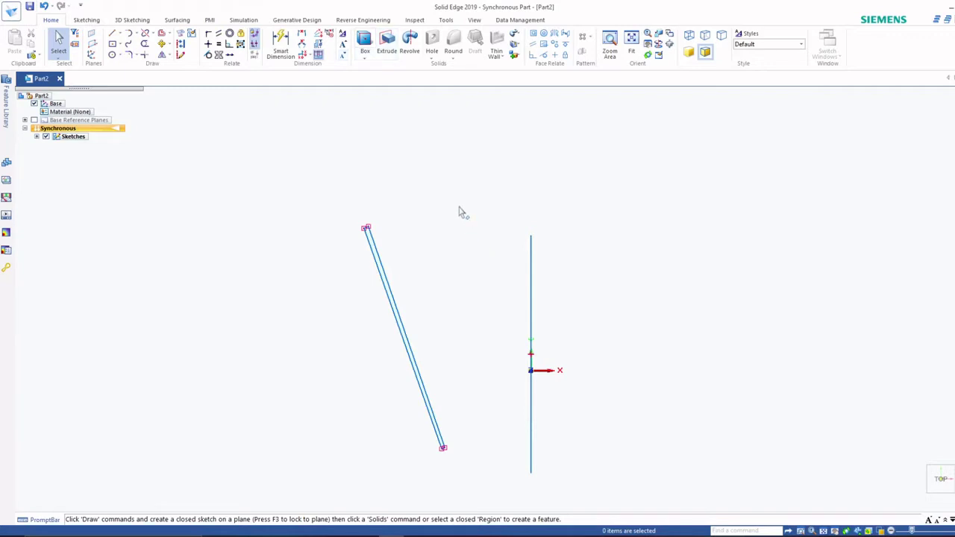
pyautogui.moveTo(461, 213); pyautogui.dragTo(438, 280, button='middle')
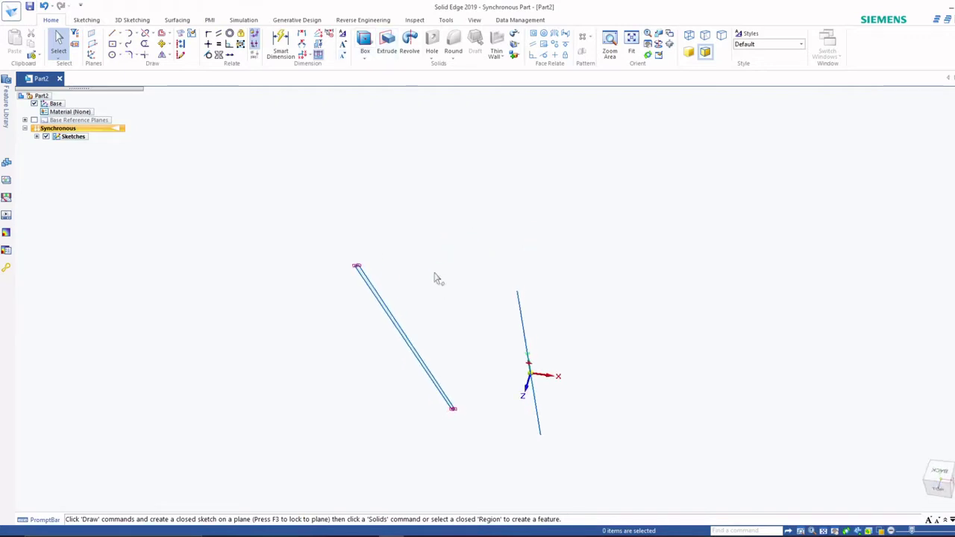
pyautogui.click(409, 44)
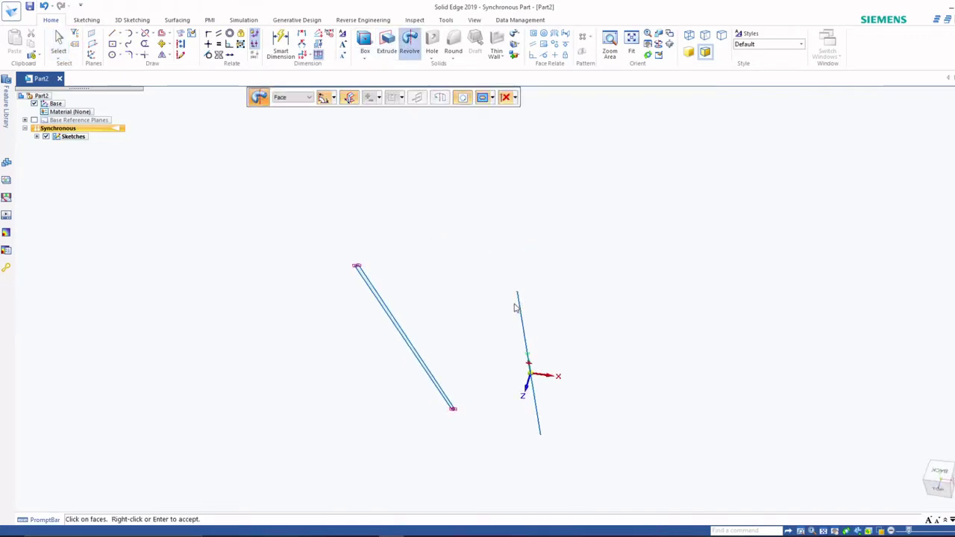
pyautogui.click(377, 296)
pyautogui.rightClick(437, 302)
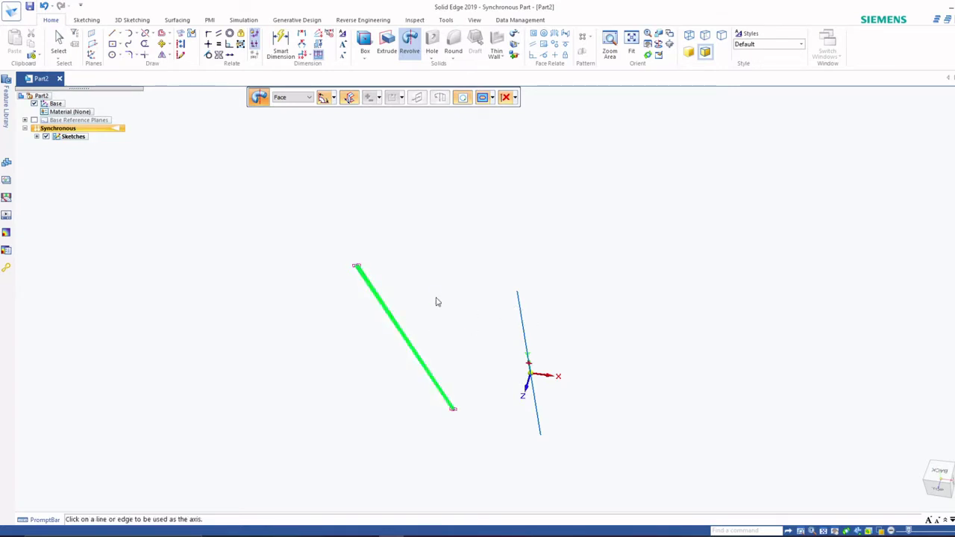
pyautogui.click(521, 310)
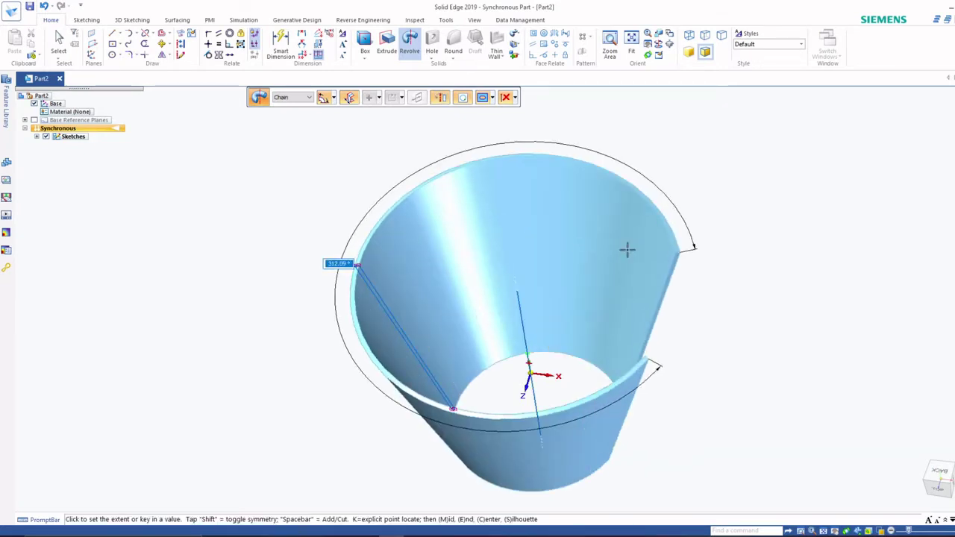
pyautogui.write('360')
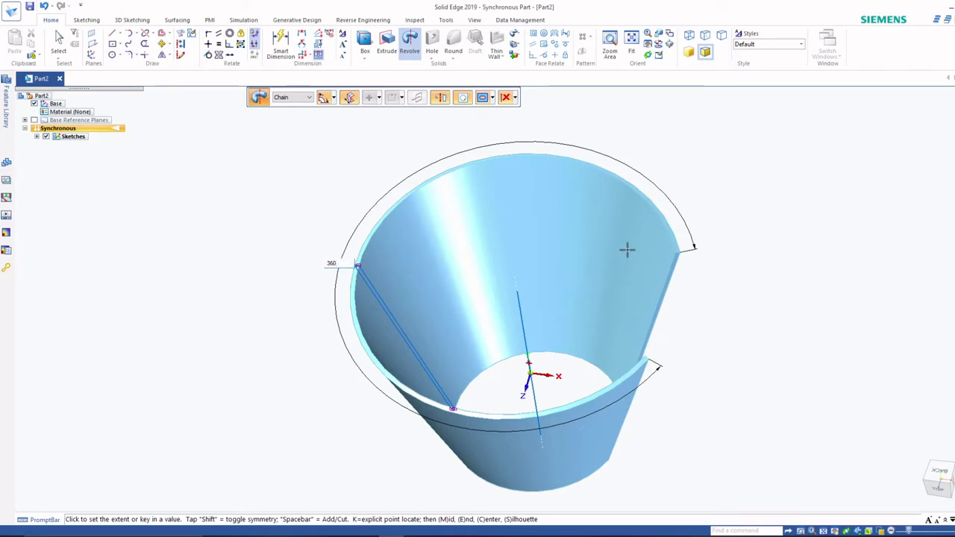
pyautogui.press('Return')
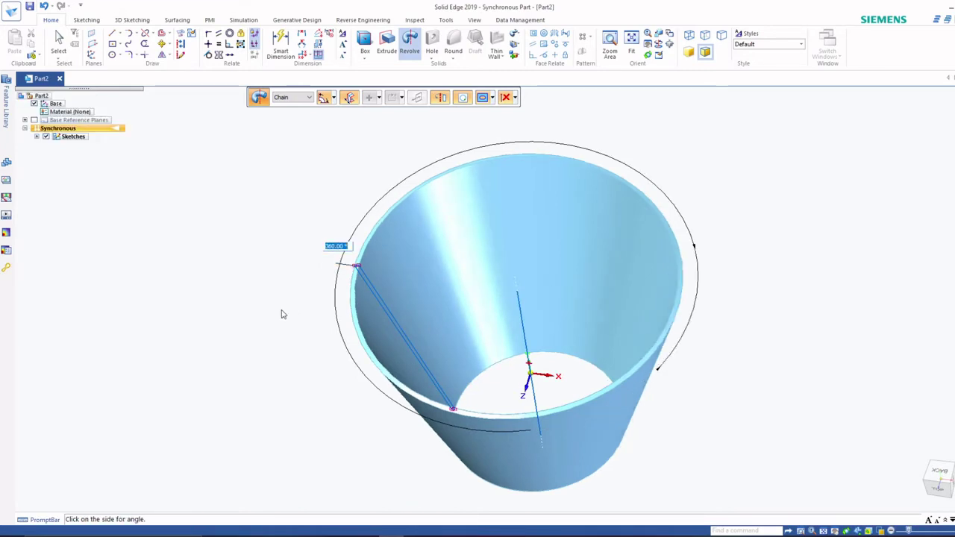
pyautogui.click(273, 310)
pyautogui.moveTo(271, 318); pyautogui.dragTo(343, 396, button='middle')
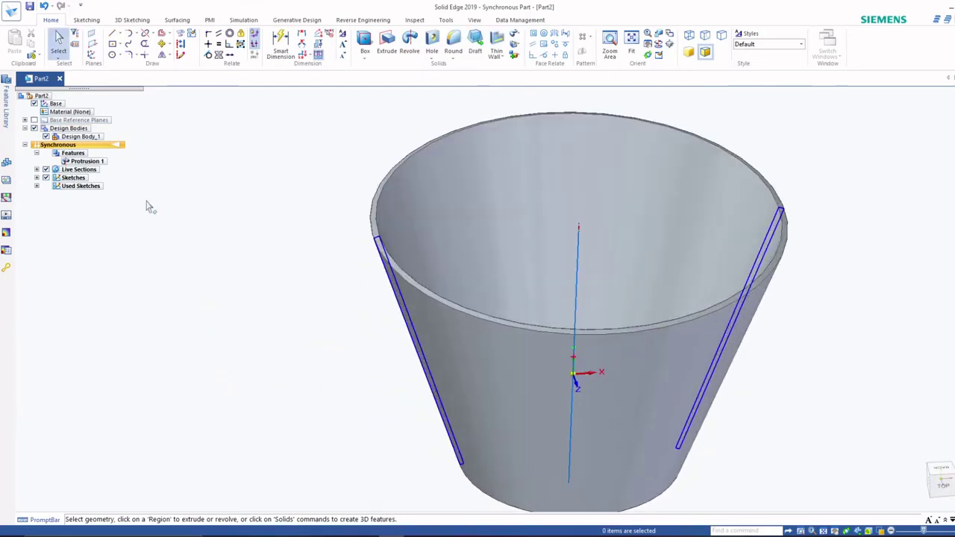
# Step: Save the conical part as an STL document in the Pictures folder, overwriting the existing Part1 file
pyautogui.click(11, 11)
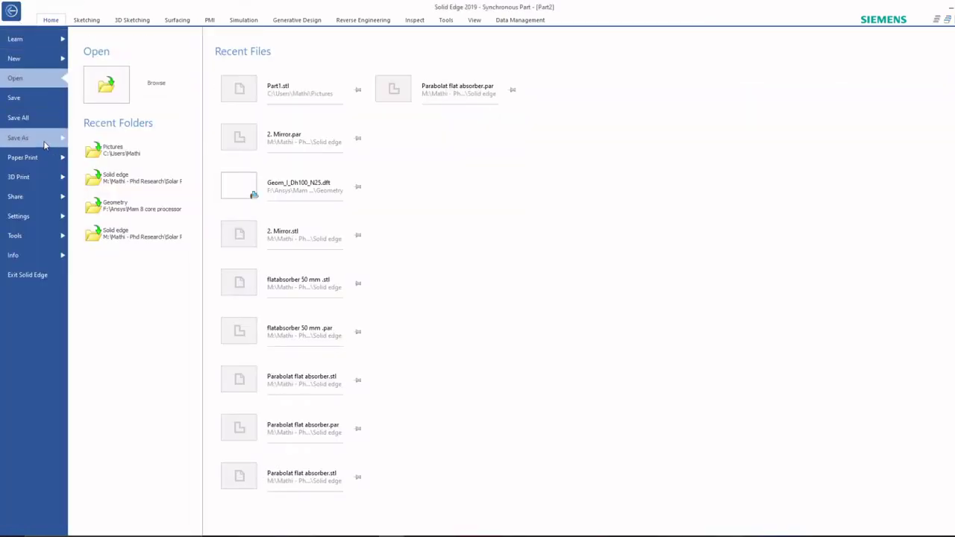
pyautogui.click(44, 143)
pyautogui.click(141, 95)
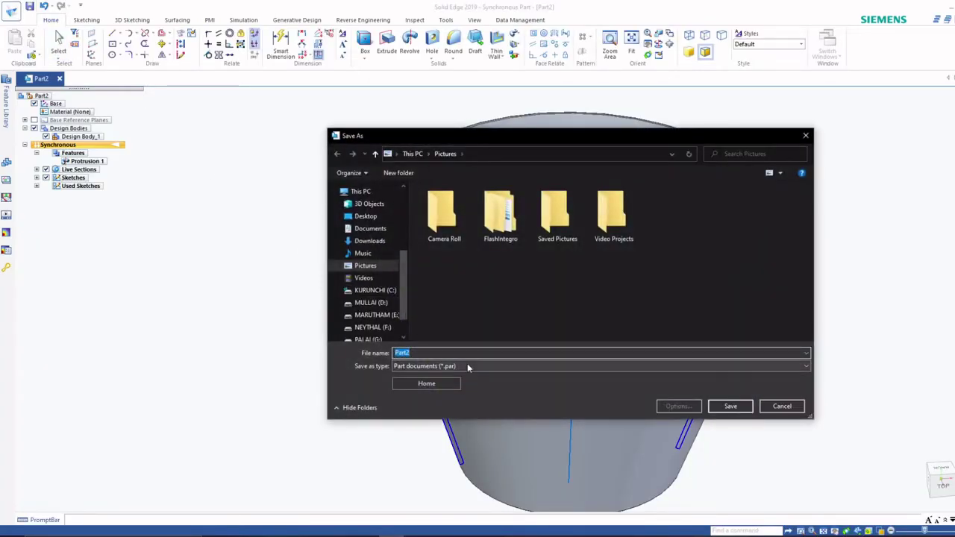
pyautogui.click(468, 365)
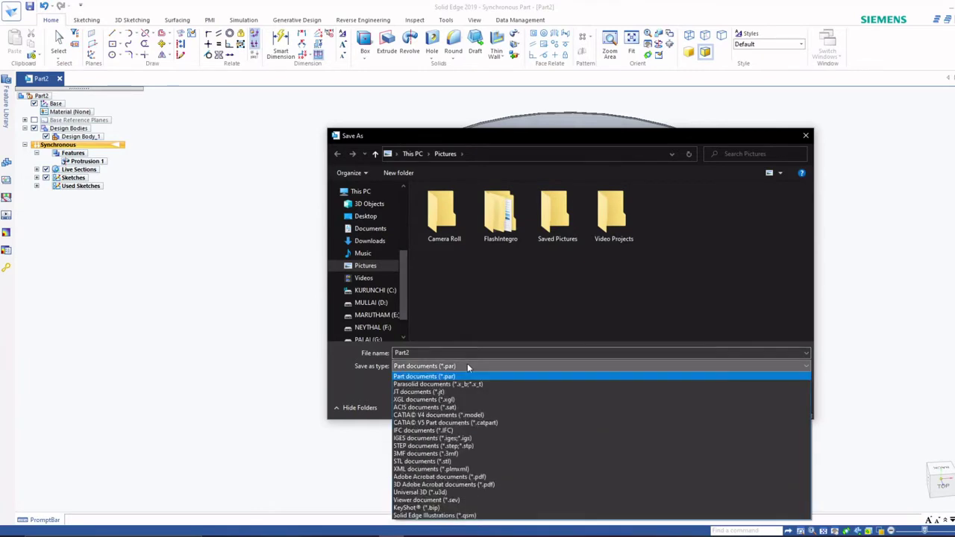
pyautogui.click(468, 462)
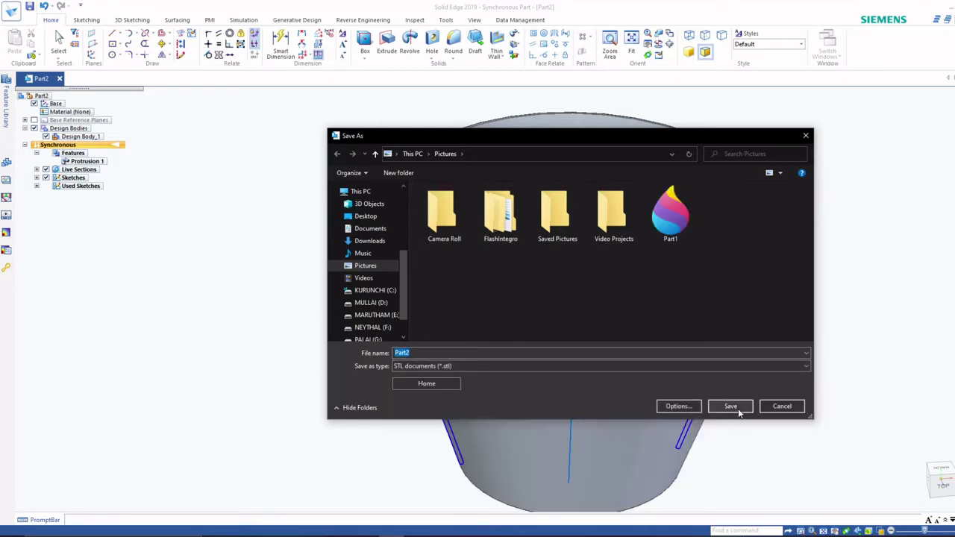
pyautogui.click(675, 220)
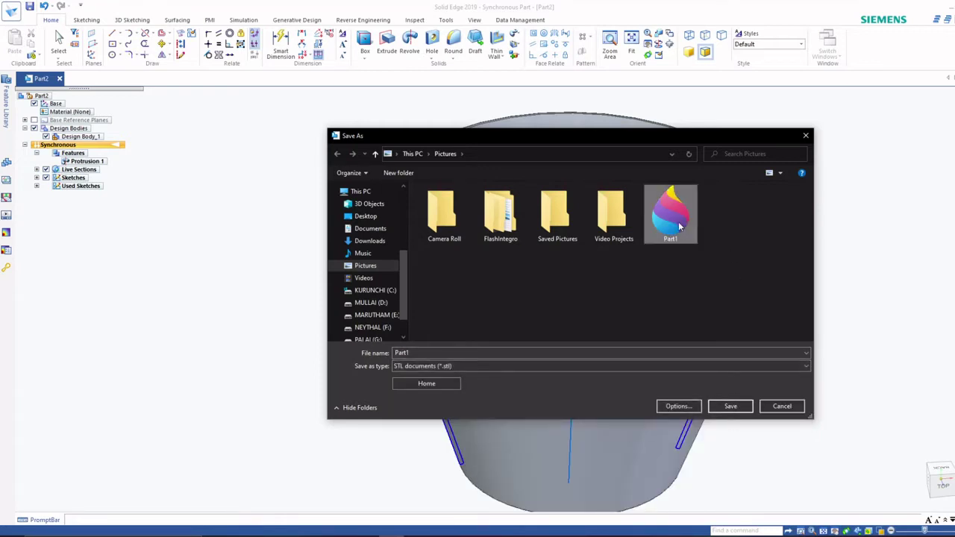
pyautogui.click(728, 407)
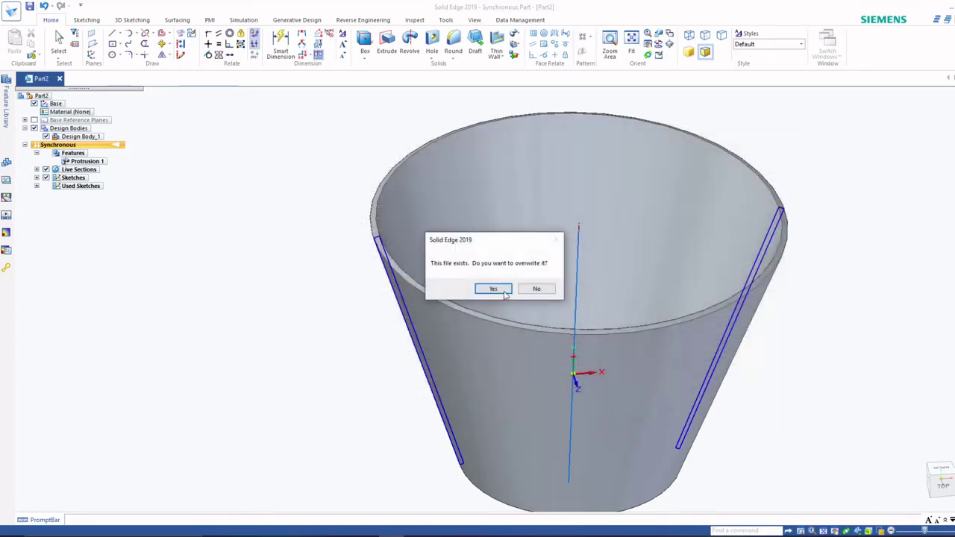
pyautogui.click(494, 289)
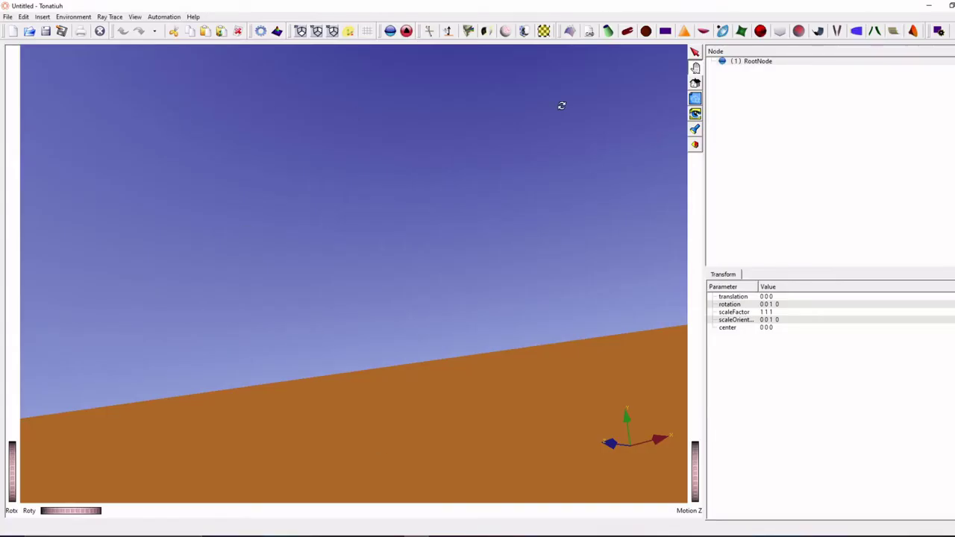
# Step: Switch to Tonatiuh and add a group node under RootNode with a surface node inside it
pyautogui.click(758, 61)
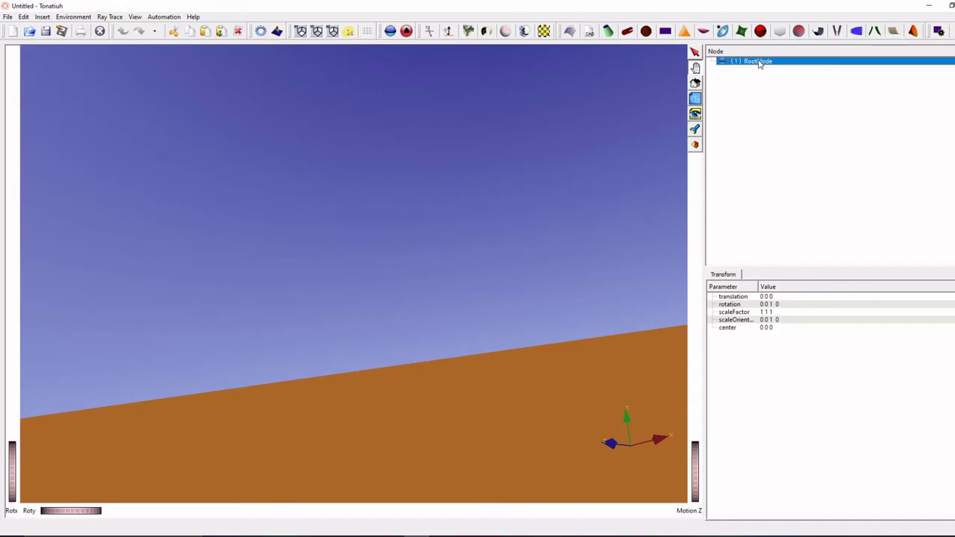
pyautogui.click(390, 32)
pyautogui.click(713, 63)
pyautogui.click(763, 71)
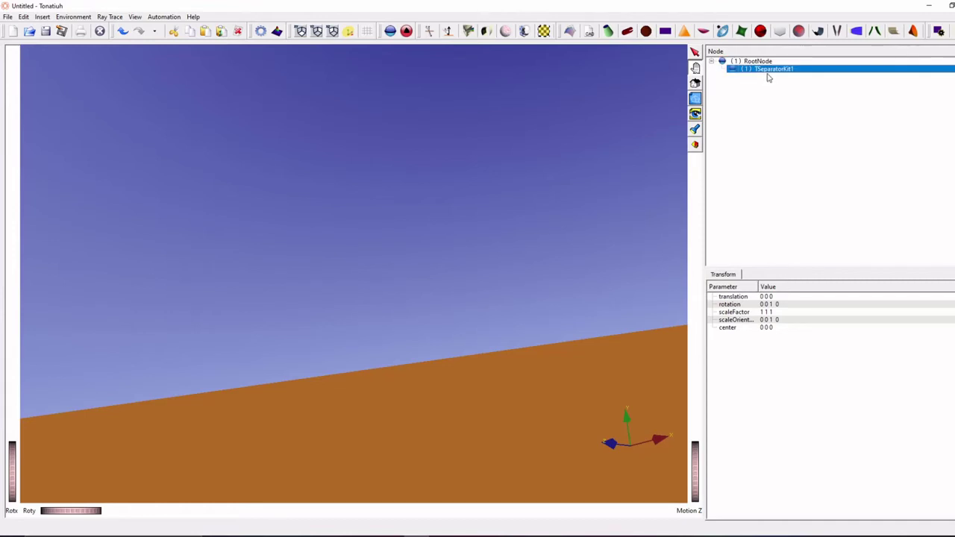
pyautogui.click(407, 31)
pyautogui.click(722, 69)
pyautogui.click(772, 76)
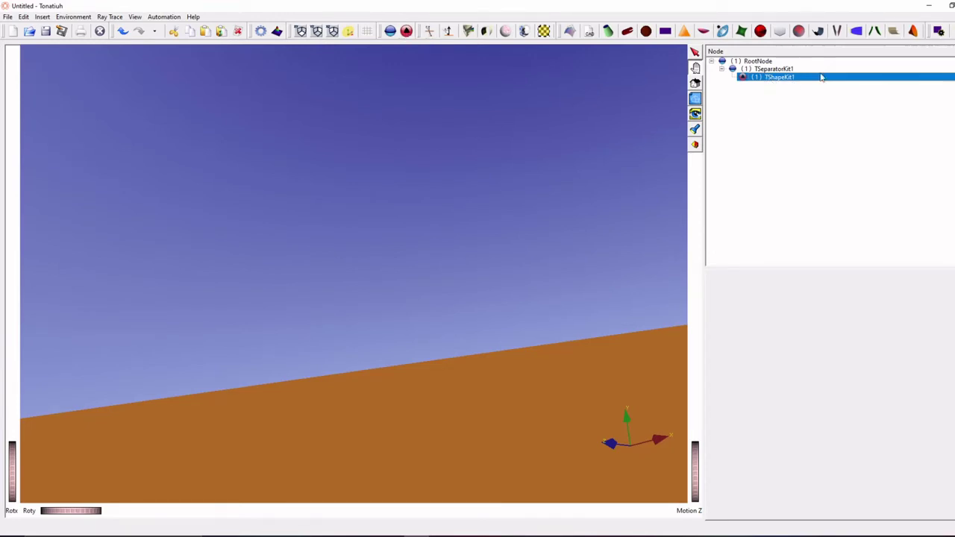
# Step: Insert a CAD shape into the surface node TShapeKit1 from the Part1 STL file in the Pictures folder
pyautogui.click(43, 17)
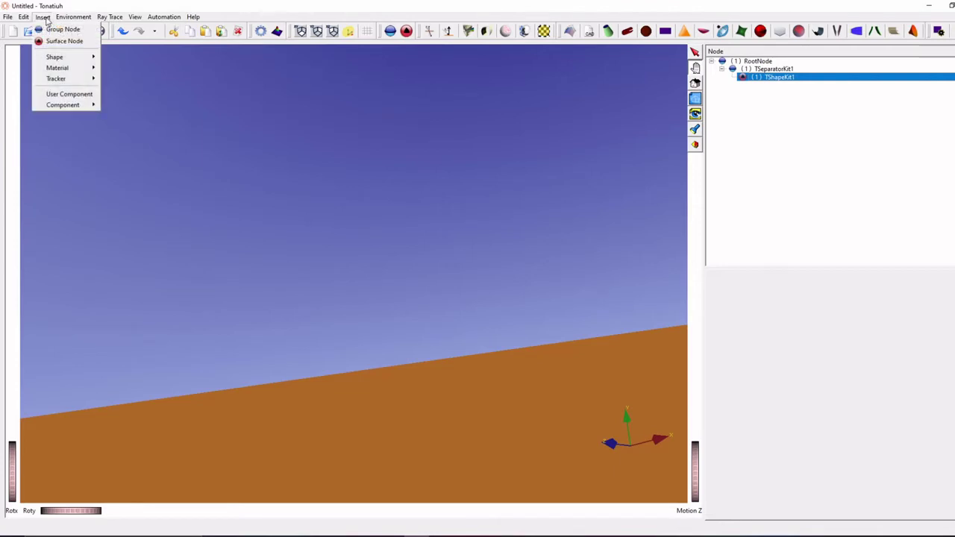
pyautogui.moveTo(67, 59)
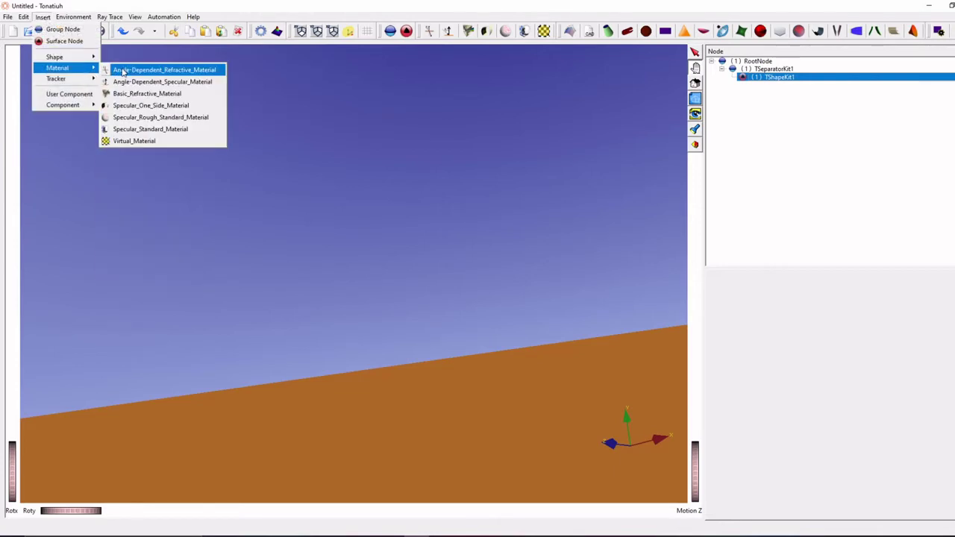
pyautogui.click(127, 72)
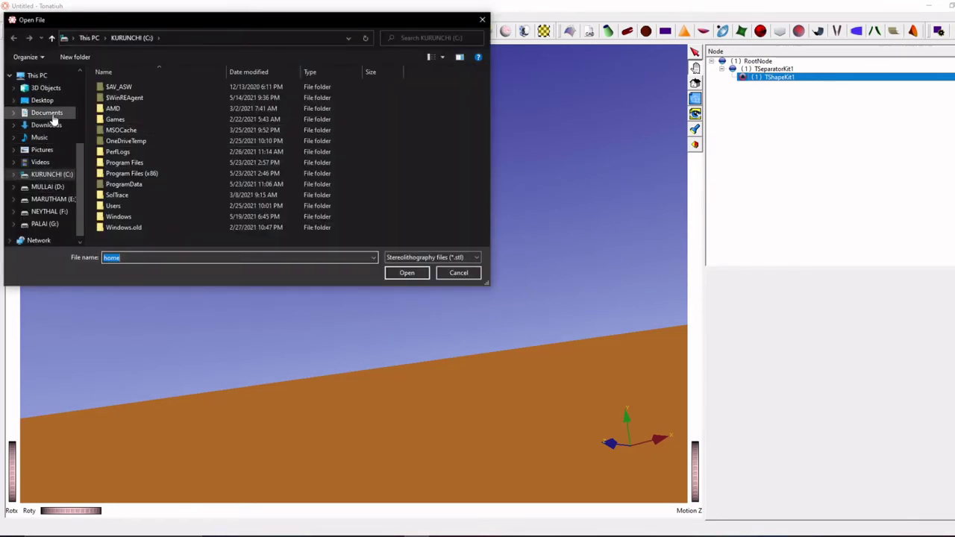
pyautogui.click(42, 149)
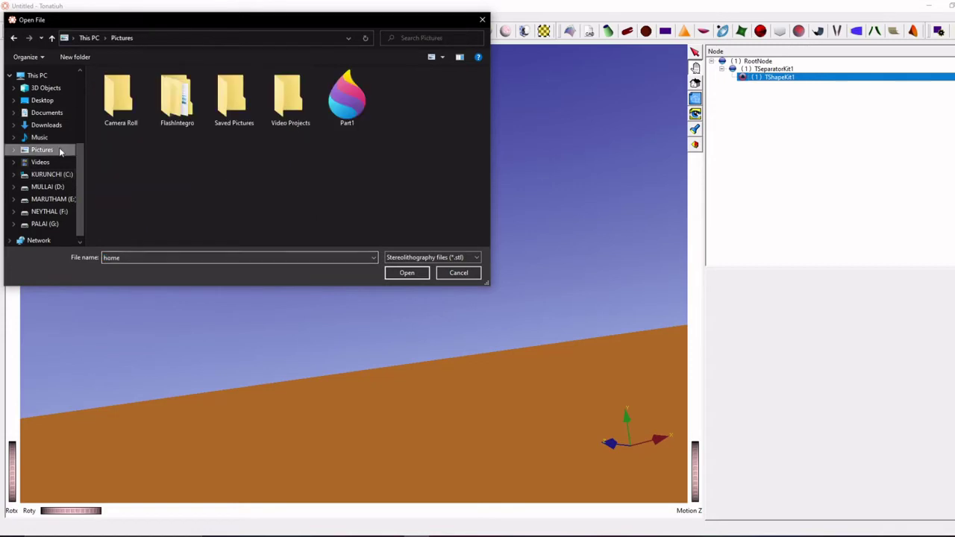
pyautogui.doubleClick(346, 103)
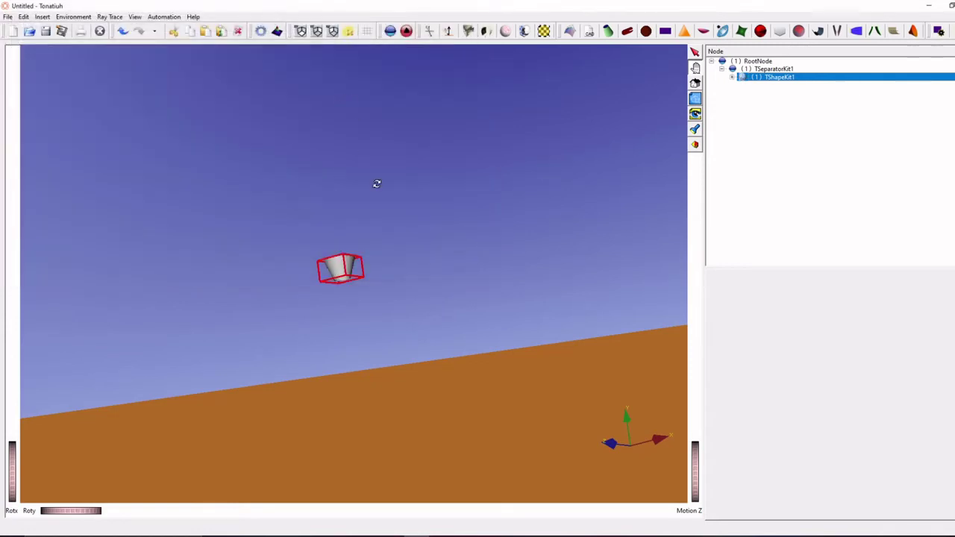
pyautogui.moveTo(316, 252); pyautogui.dragTo(373, 326)
pyautogui.scroll(5, 341, 273)
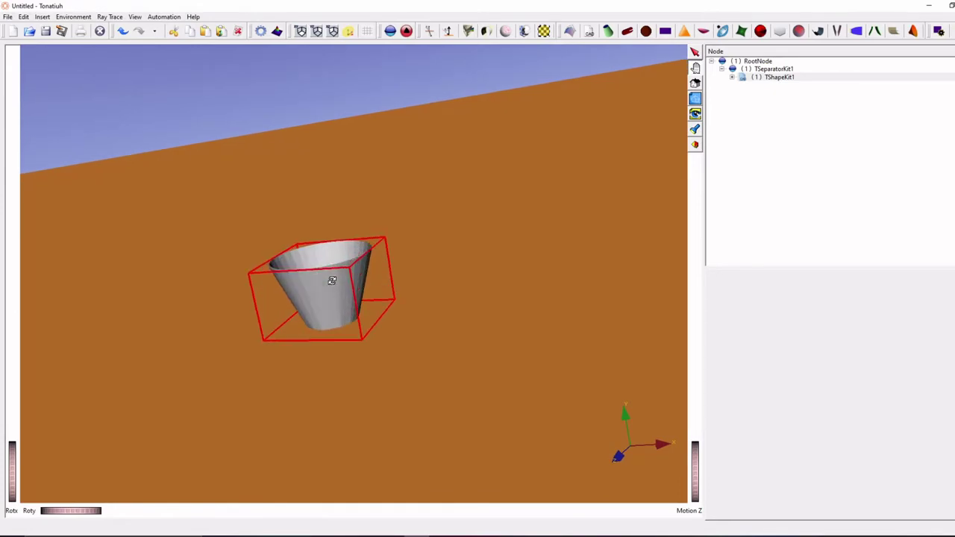
pyautogui.moveTo(332, 281); pyautogui.dragTo(416, 304)
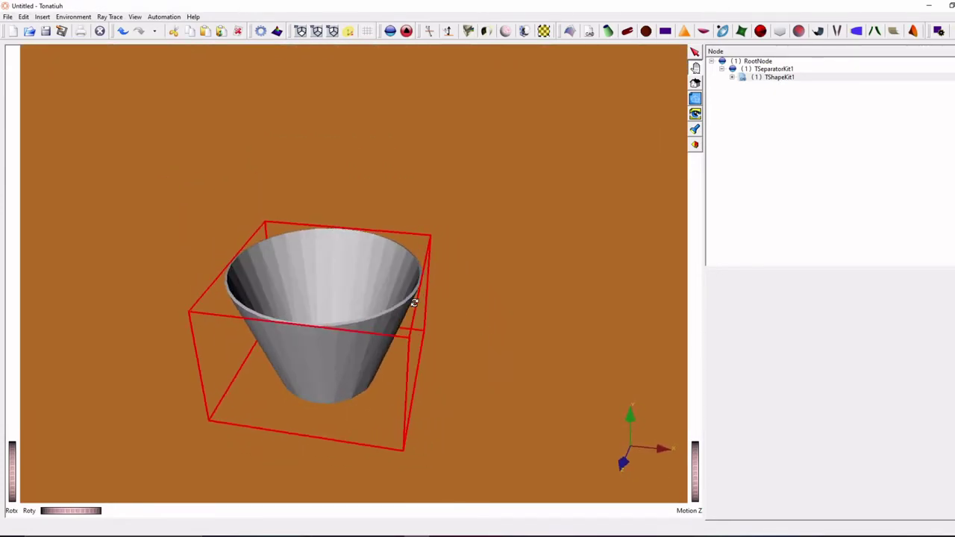
# Step: Define the sun light with Pillbox_Sunshape, keeping the sun position at azimuth 0 and elevation 90 degrees
pyautogui.click(75, 17)
pyautogui.moveTo(87, 31)
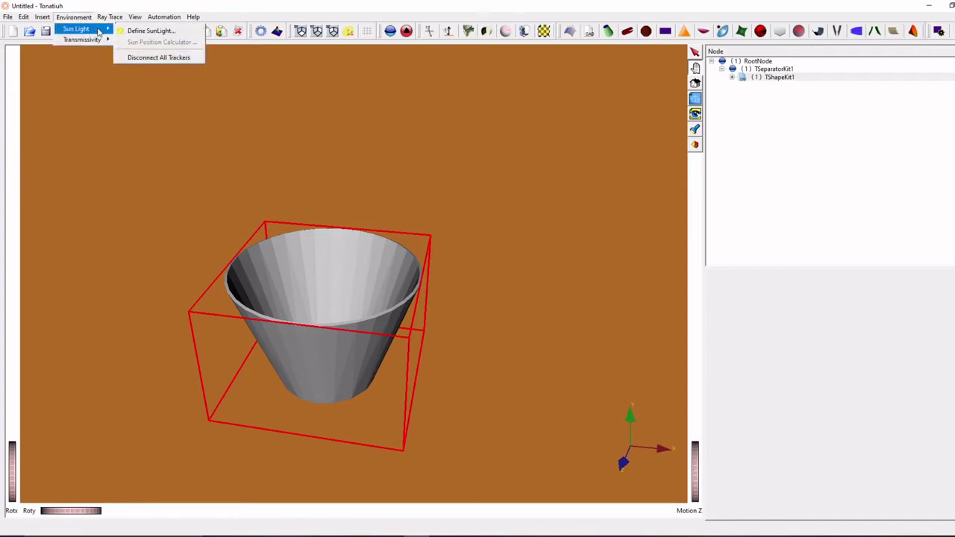
pyautogui.click(138, 32)
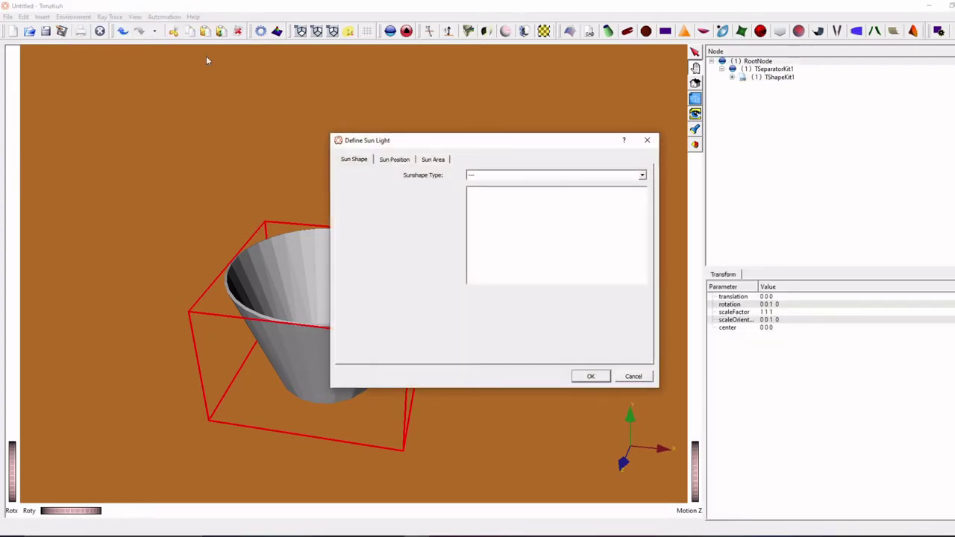
pyautogui.click(500, 177)
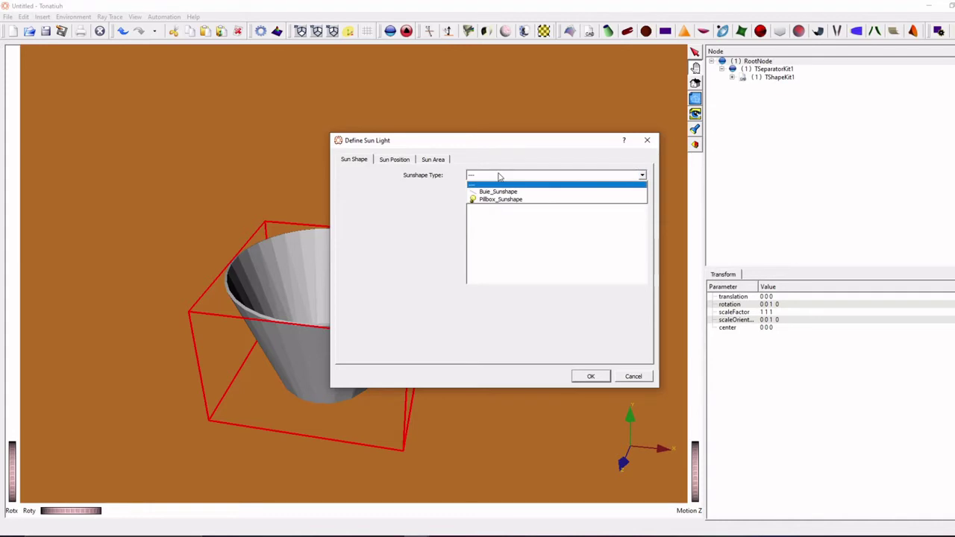
pyautogui.click(525, 204)
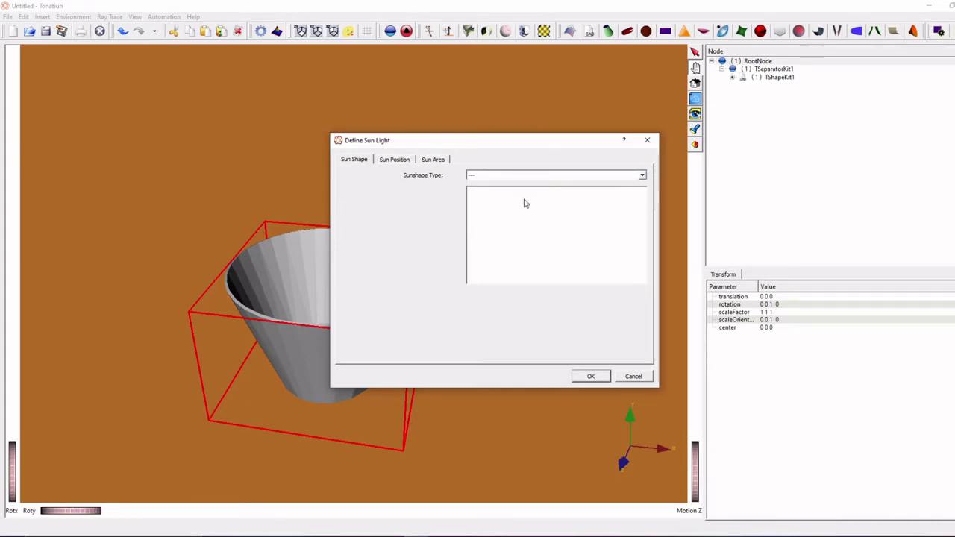
pyautogui.click(394, 161)
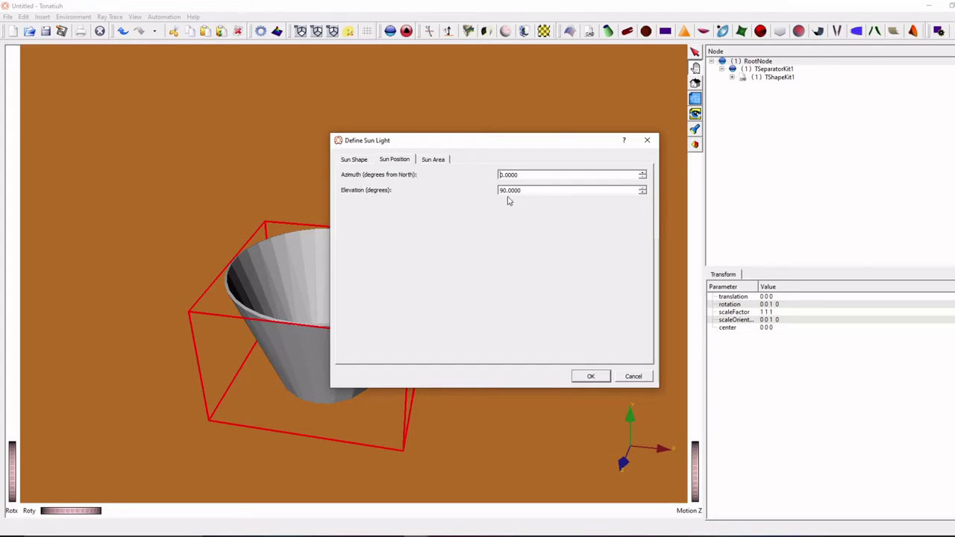
pyautogui.click(591, 376)
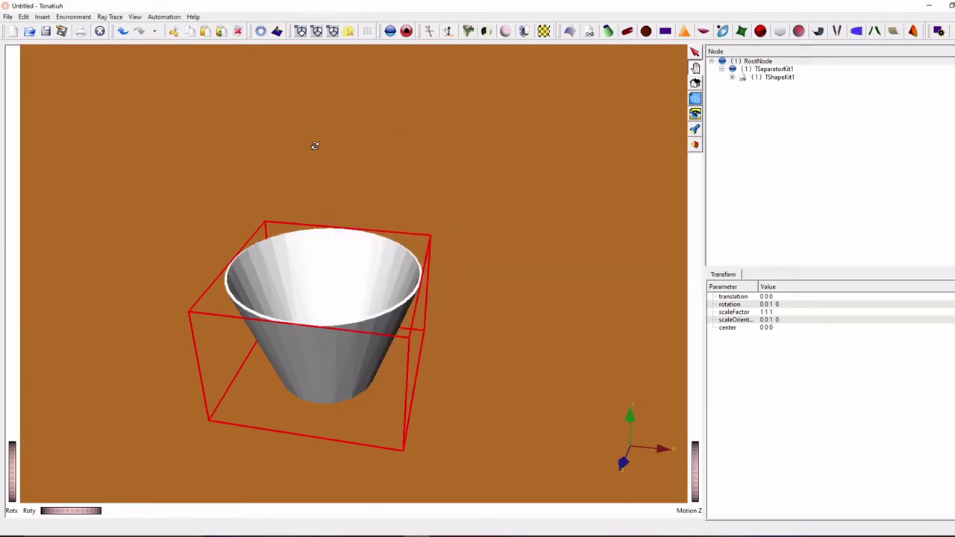
# Step: Run the ray trace with the photon map store type set to Not export and view the rays from below the cone
pyautogui.click(111, 16)
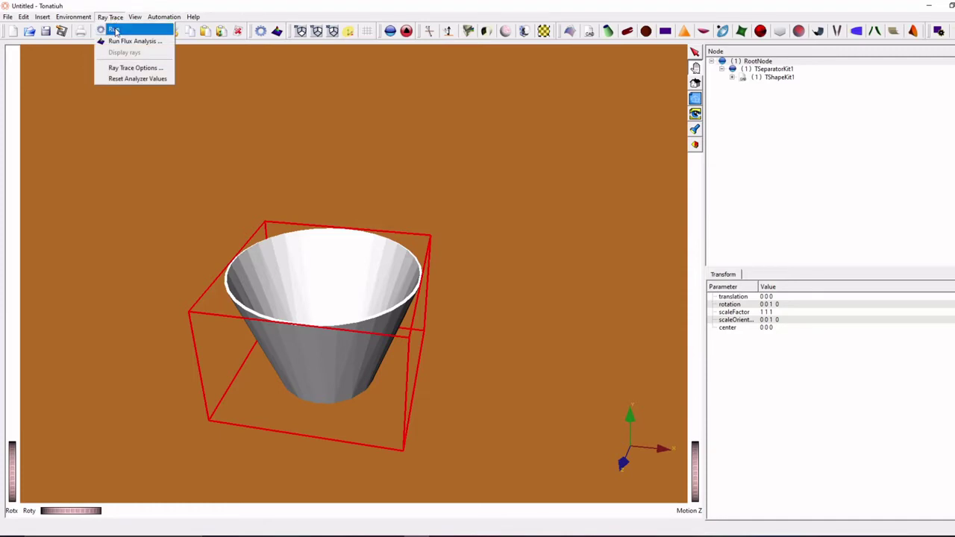
pyautogui.click(113, 29)
pyautogui.click(431, 130)
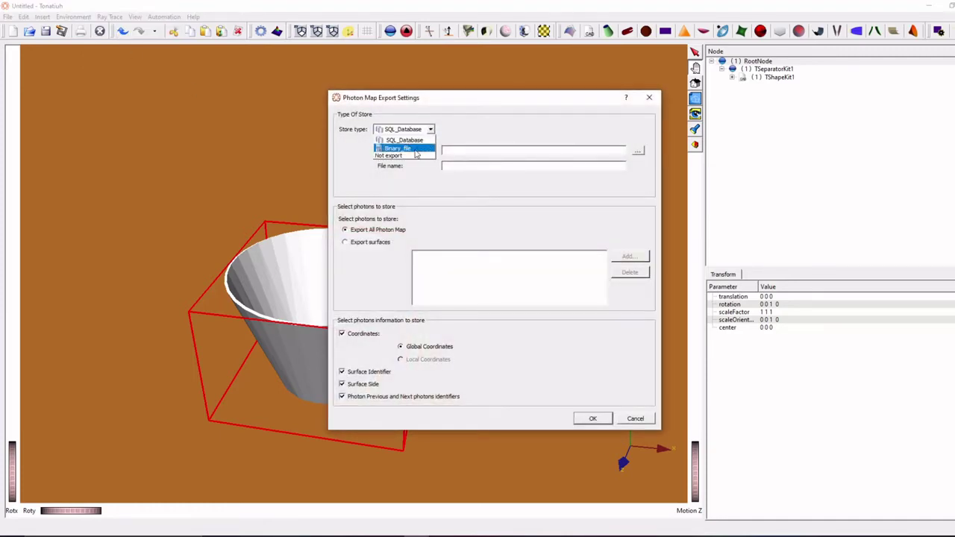
pyautogui.click(391, 155)
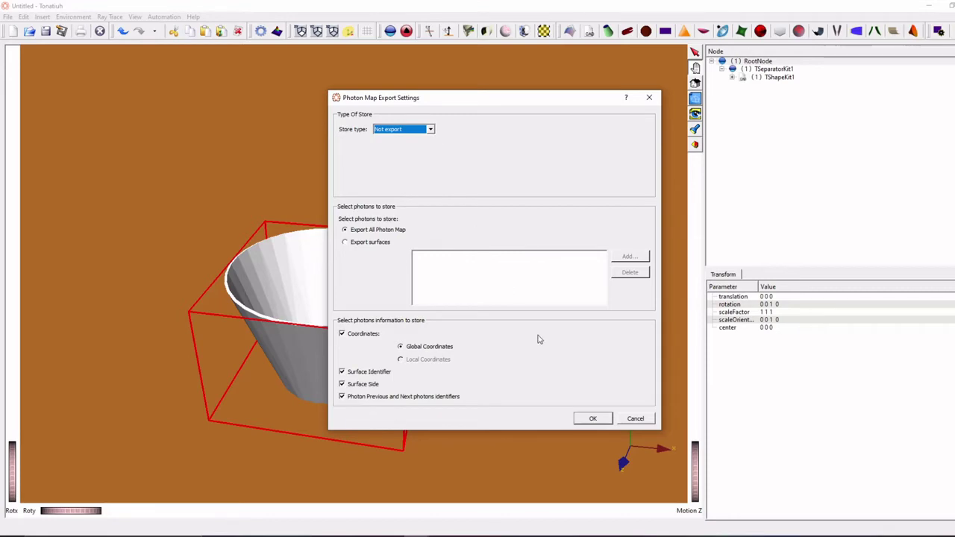
pyautogui.click(592, 420)
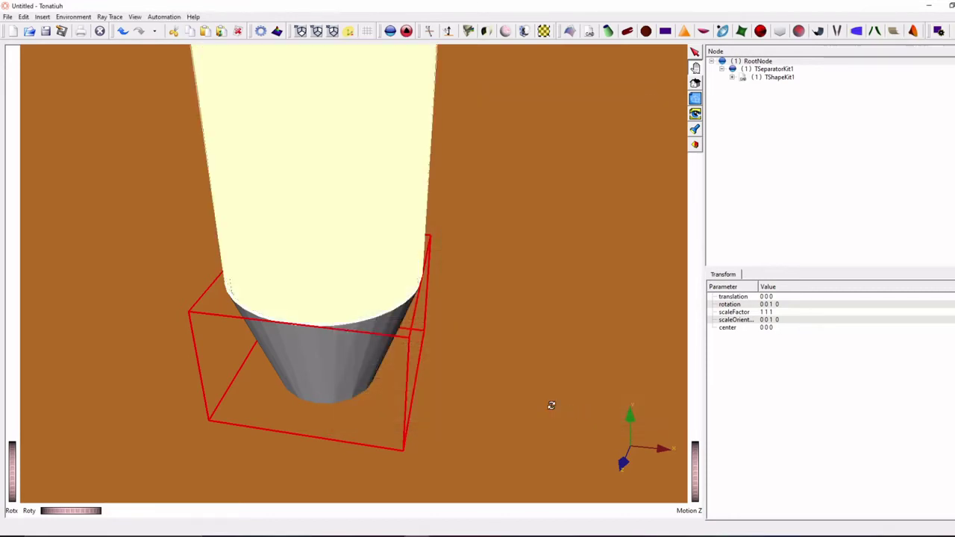
pyautogui.moveTo(375, 331)
pyautogui.mouseDown()
pyautogui.moveTo(353, 203)
pyautogui.moveTo(351, 246)
pyautogui.moveTo(356, 213)
pyautogui.moveTo(396, 143)
pyautogui.moveTo(366, 226)
pyautogui.moveTo(377, 144)
pyautogui.moveTo(289, 264)
pyautogui.moveTo(300, 222)
pyautogui.moveTo(350, 231)
pyautogui.moveTo(320, 254)
pyautogui.moveTo(349, 263)
pyautogui.moveTo(335, 262)
pyautogui.mouseUp()
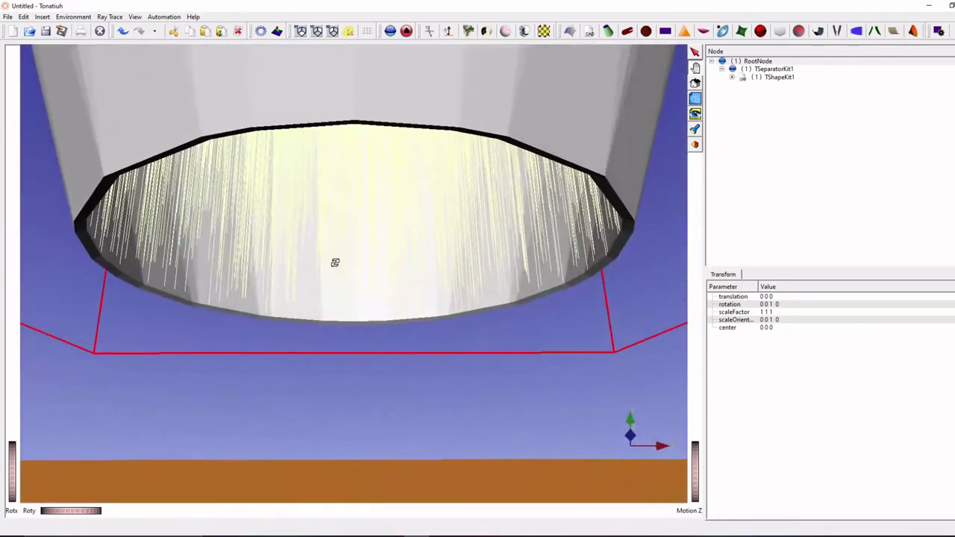
# Step: Add a Specular_Standard_Material to the TShapeKit1 node that holds the CAD shape
pyautogui.click(733, 79)
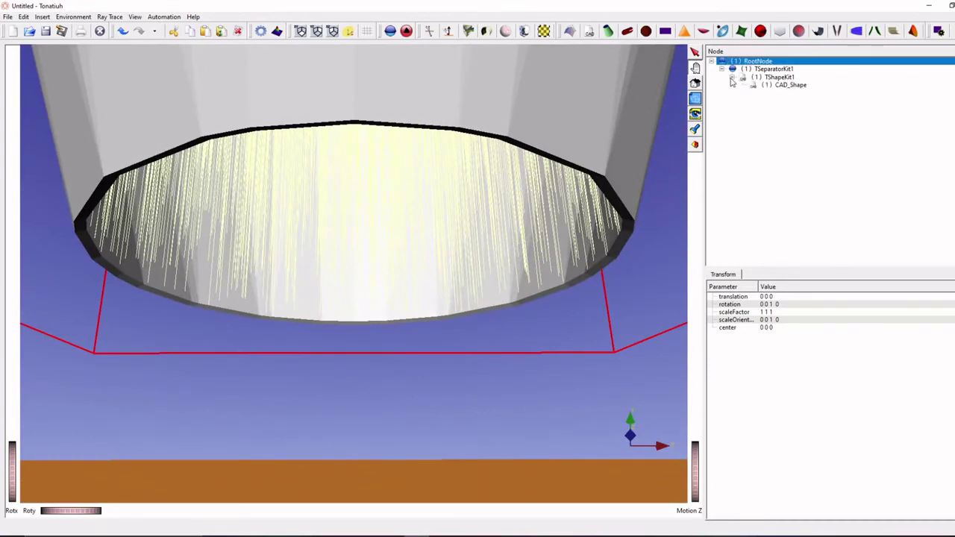
pyautogui.click(772, 78)
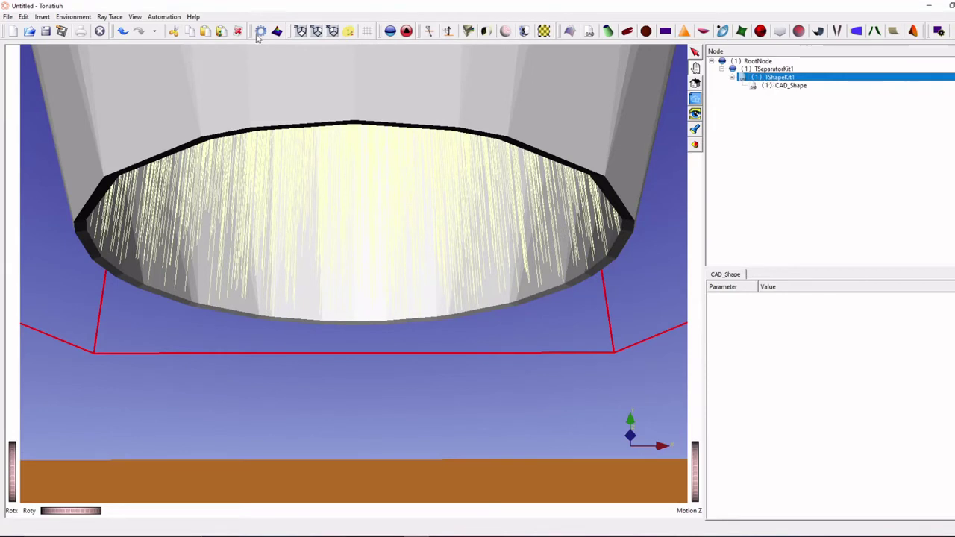
pyautogui.click(43, 16)
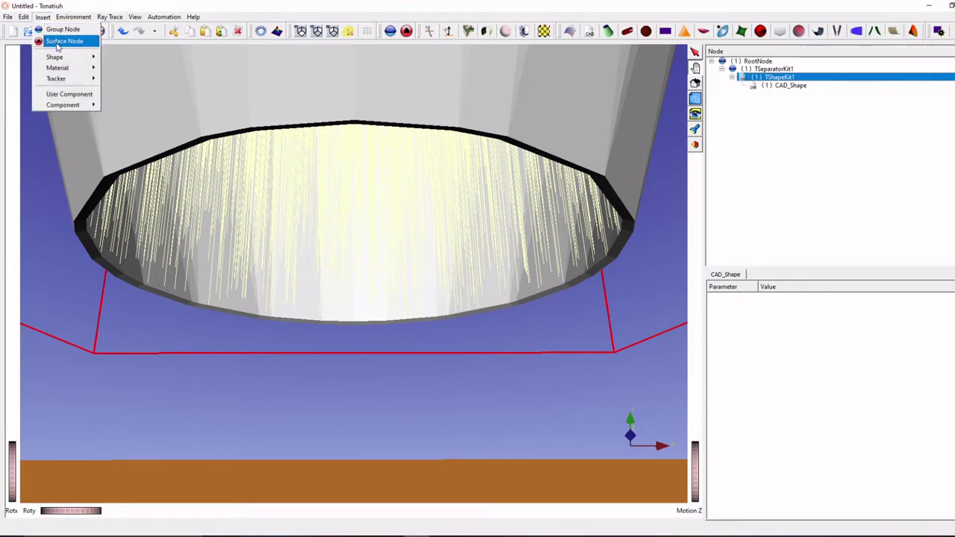
pyautogui.moveTo(91, 71)
pyautogui.click(152, 129)
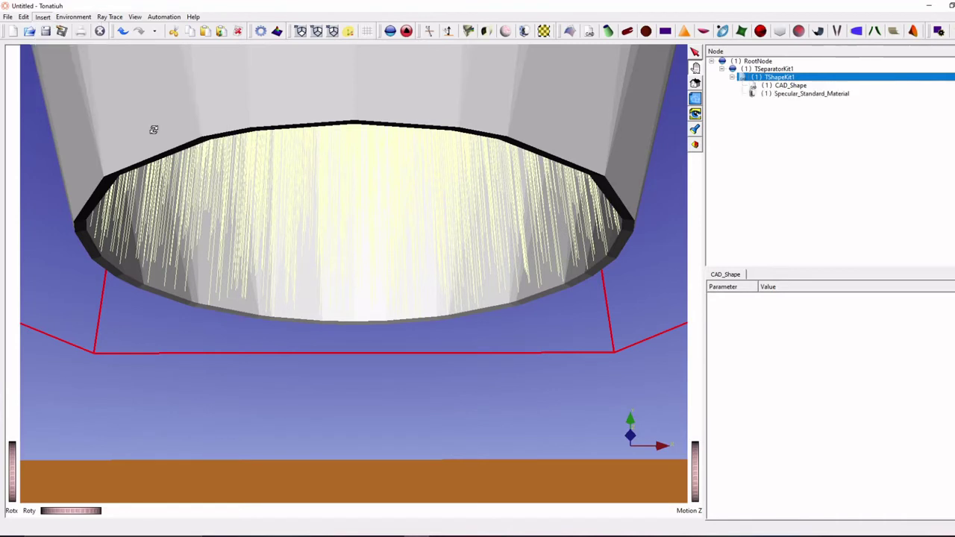
# Step: Set the m_reflectivity of the Specular_Standard_Material to 0.9
pyautogui.click(803, 94)
pyautogui.doubleClick(776, 296)
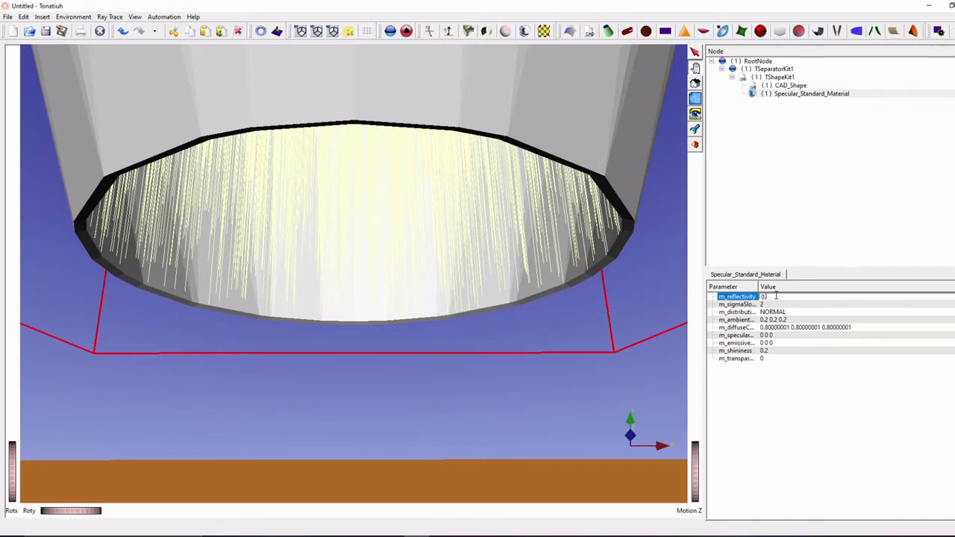
pyautogui.press('Return')
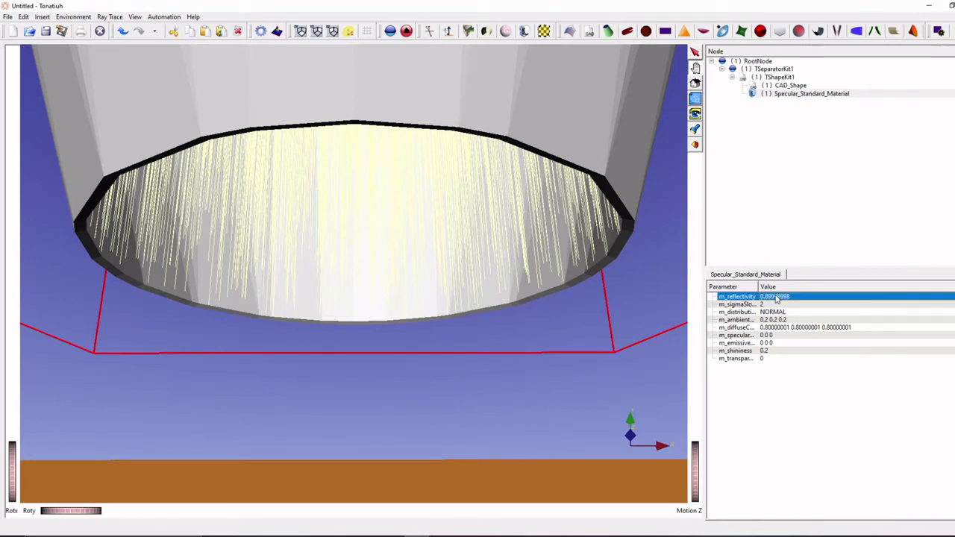
pyautogui.click(749, 215)
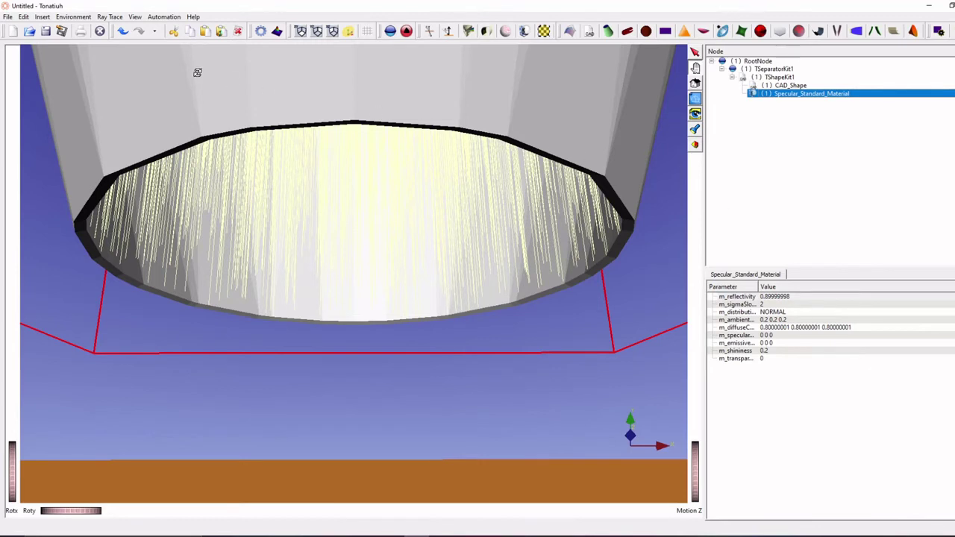
# Step: Lower the number of rays in the ray trace options, keeping the other settings
pyautogui.click(110, 17)
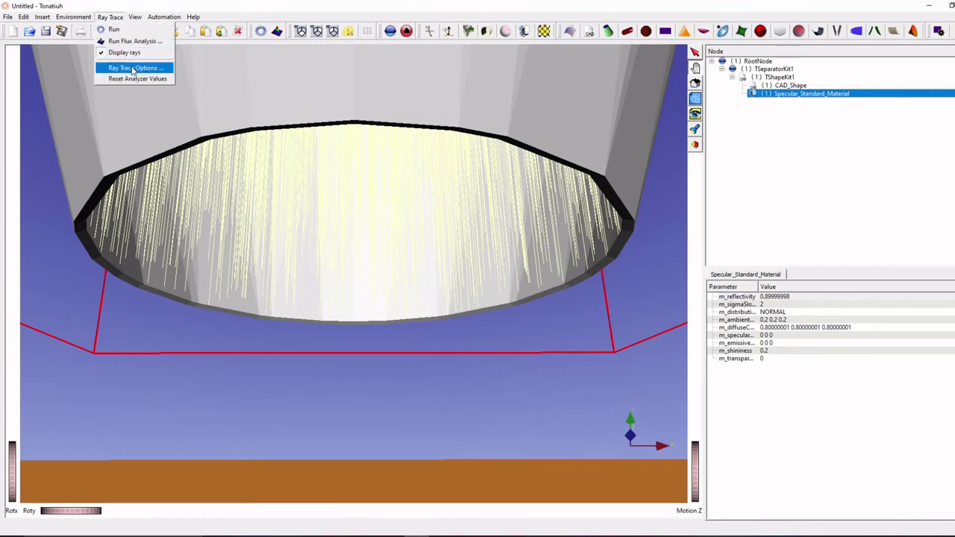
pyautogui.click(132, 68)
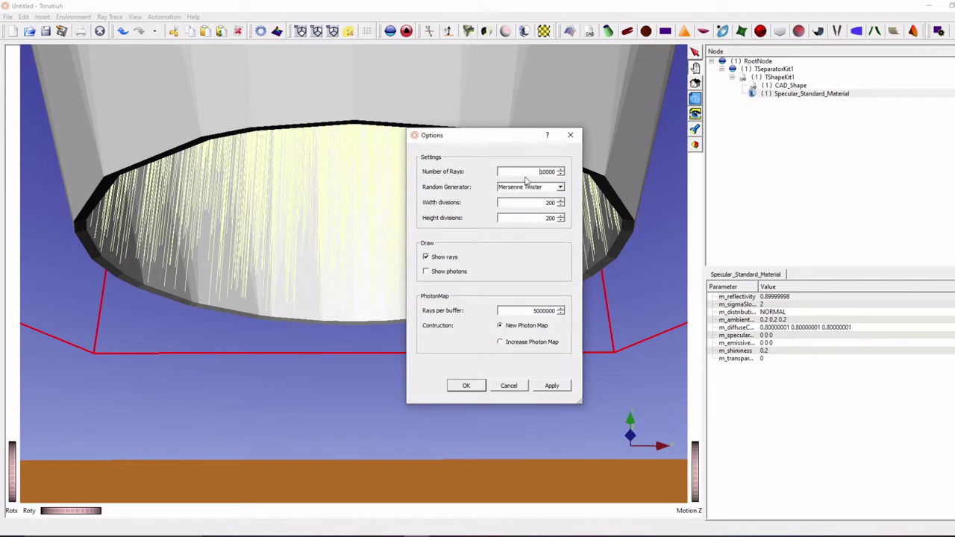
pyautogui.moveTo(529, 173); pyautogui.dragTo(573, 170)
pyautogui.write('1')
pyautogui.click(466, 386)
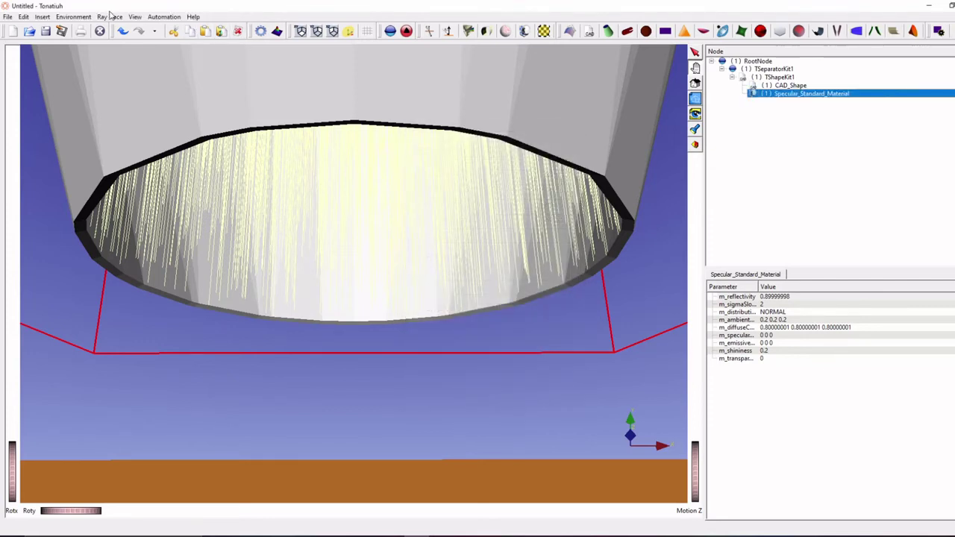
# Step: Run the ray trace with the photon map store type set to Not export and view the whole cone from the side
pyautogui.click(110, 17)
pyautogui.click(116, 27)
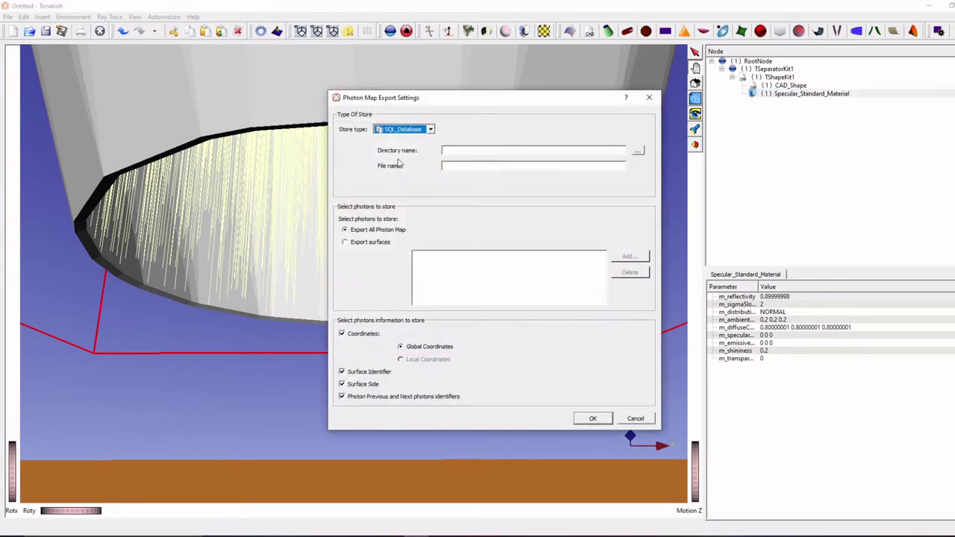
pyautogui.click(431, 130)
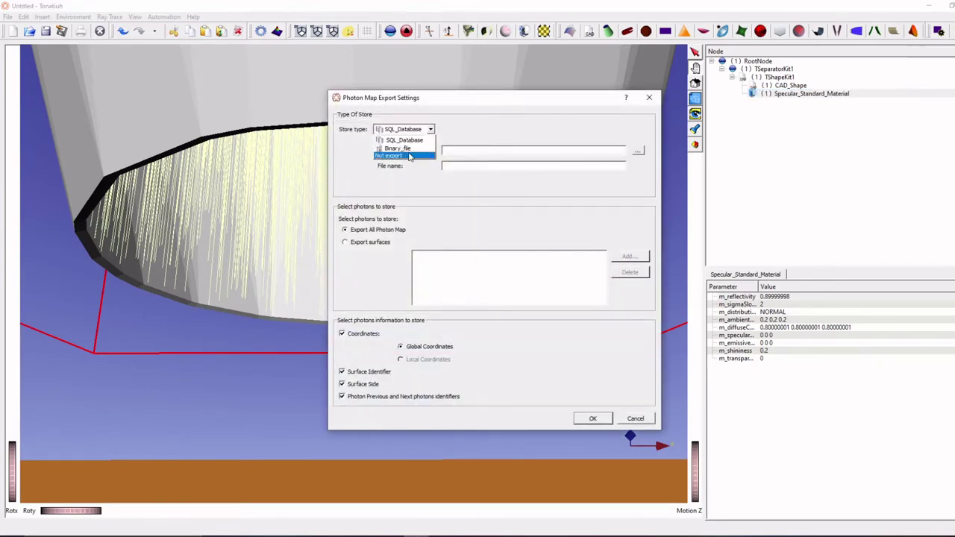
pyautogui.click(409, 157)
pyautogui.click(592, 419)
pyautogui.scroll(-3, 405, 301)
pyautogui.moveTo(405, 302); pyautogui.dragTo(365, 352)
pyautogui.moveTo(401, 296); pyautogui.dragTo(353, 292)
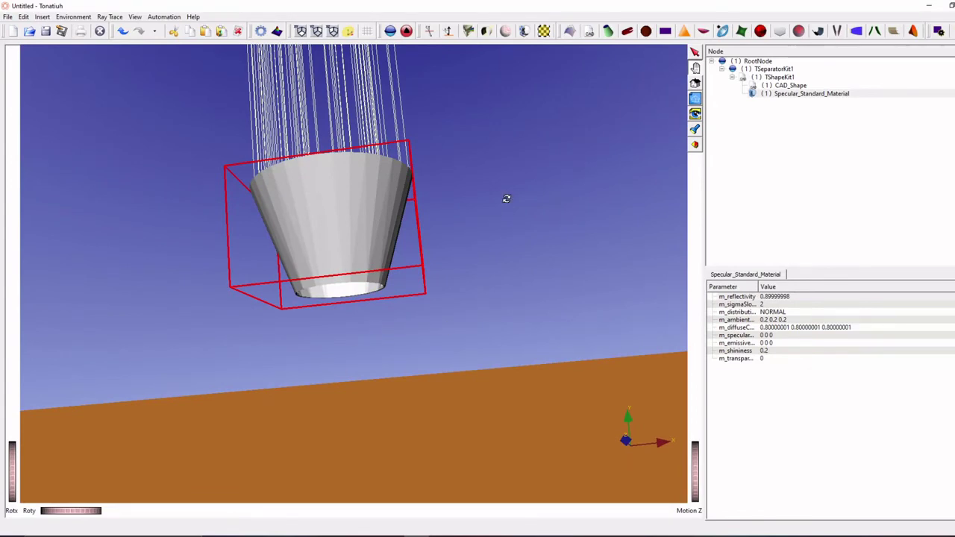
pyautogui.moveTo(507, 198); pyautogui.dragTo(499, 226)
# Step: Add a second group node under RootNode and insert a surface node inside it
pyautogui.click(776, 69)
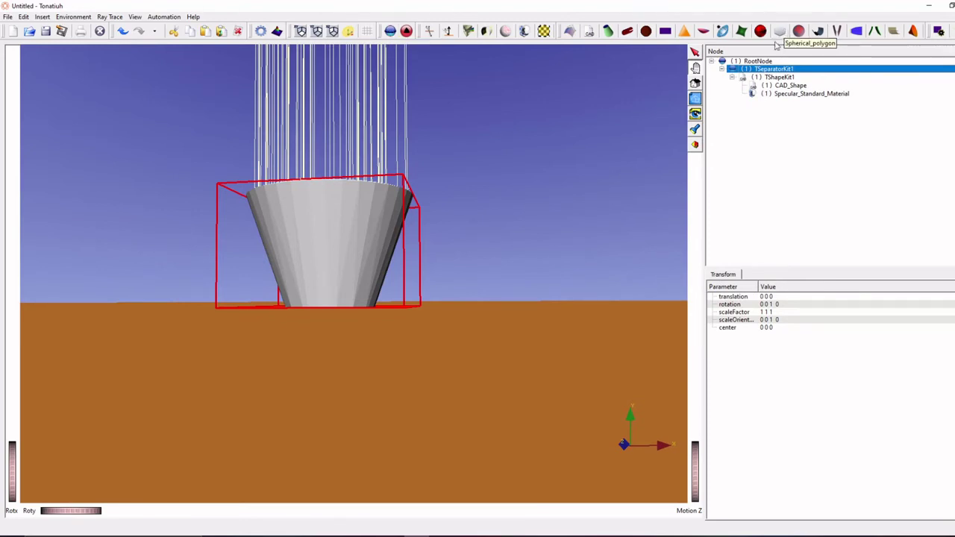
pyautogui.click(758, 61)
pyautogui.click(389, 31)
pyautogui.click(769, 102)
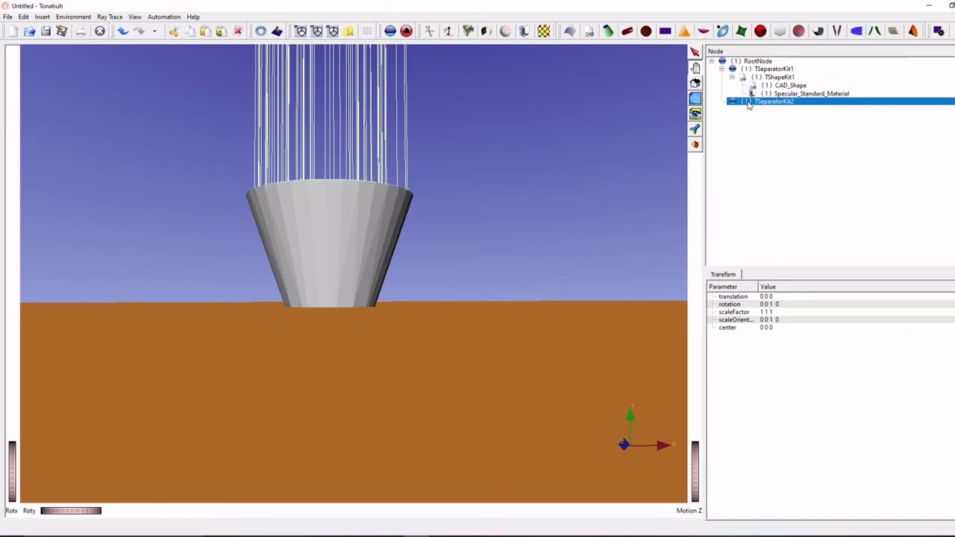
pyautogui.click(407, 31)
# Step: Insert a Flat_disk shape into the TShapeKit1 node of TSeparatorKit2 and inspect it through the cone's lower opening
pyautogui.click(781, 110)
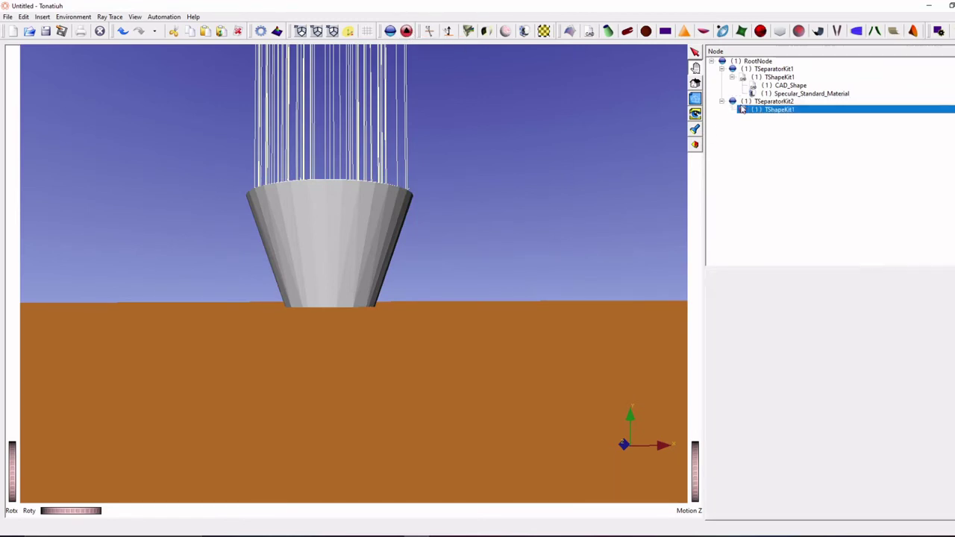
pyautogui.click(43, 16)
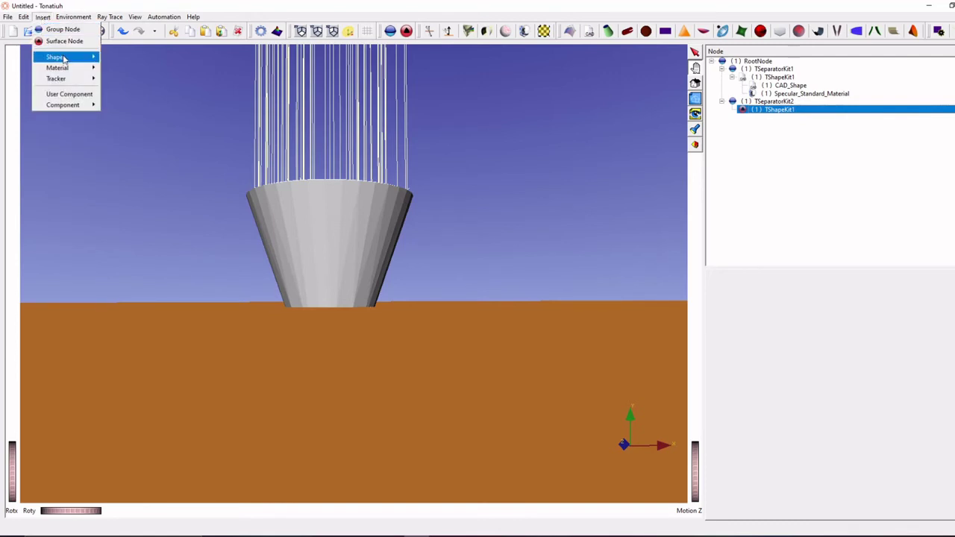
pyautogui.moveTo(61, 57)
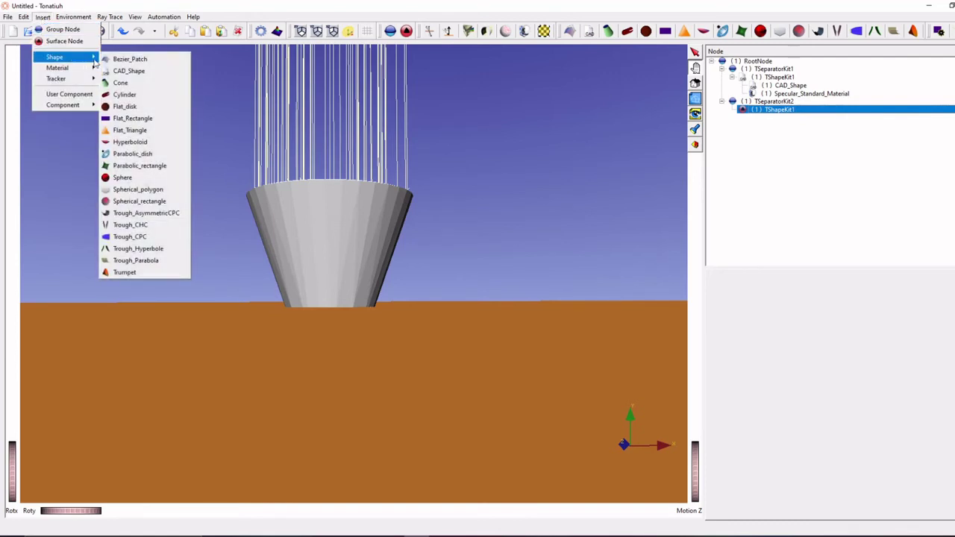
pyautogui.click(141, 108)
pyautogui.scroll(-3, 253, 230)
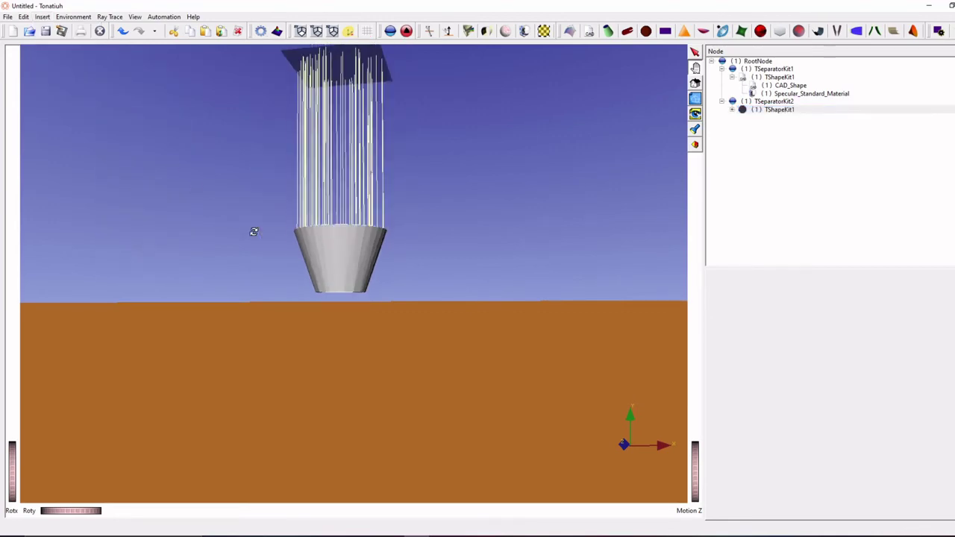
pyautogui.moveTo(266, 209); pyautogui.dragTo(226, 111)
pyautogui.scroll(5, 326, 231)
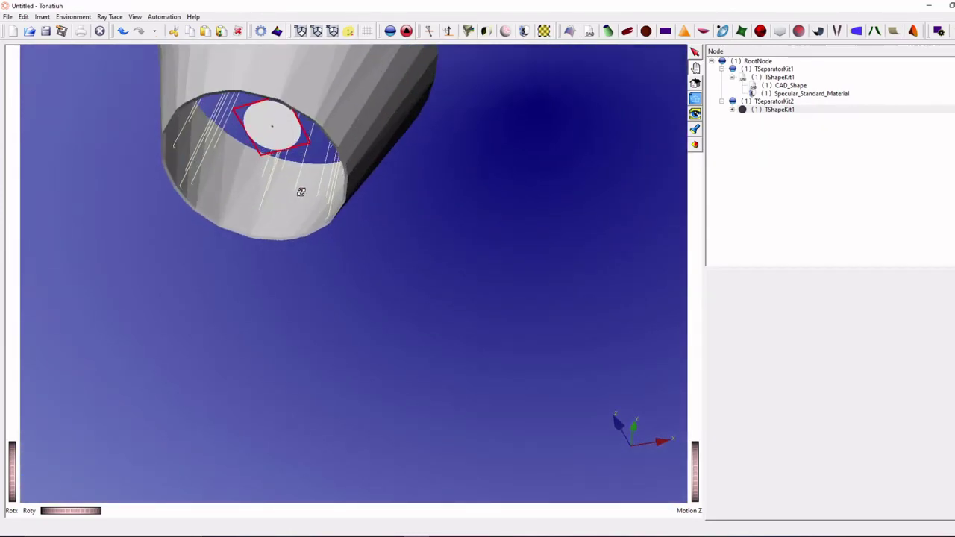
pyautogui.moveTo(302, 190); pyautogui.dragTo(332, 157)
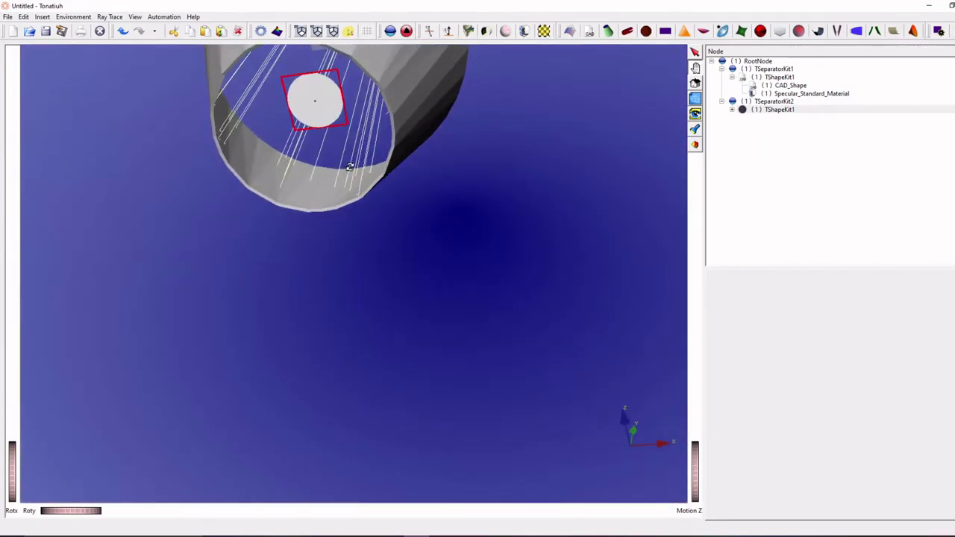
# Step: Size the Flat_disk to the cone's opening by trying radii of 0.1 and 1 and settling on 1.5
pyautogui.click(730, 110)
pyautogui.click(776, 120)
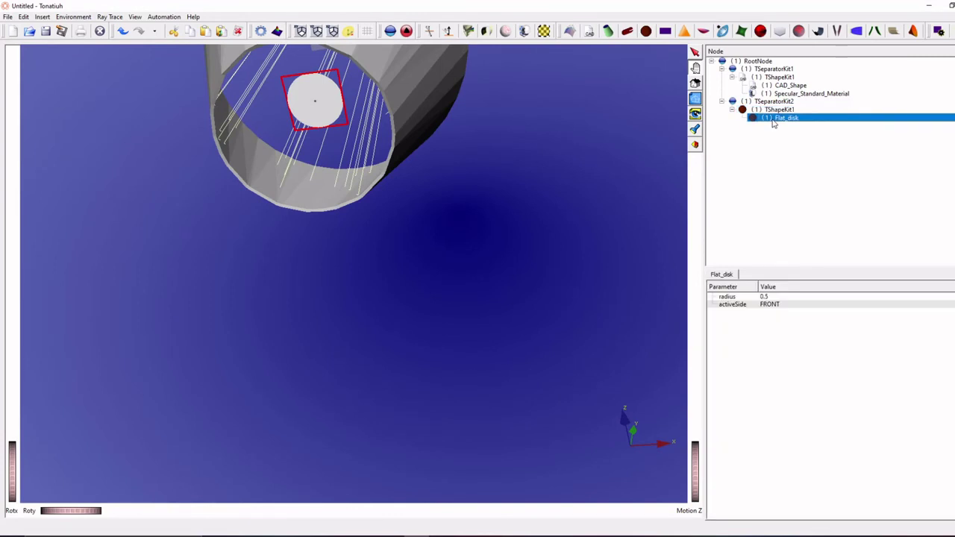
pyautogui.doubleClick(776, 297)
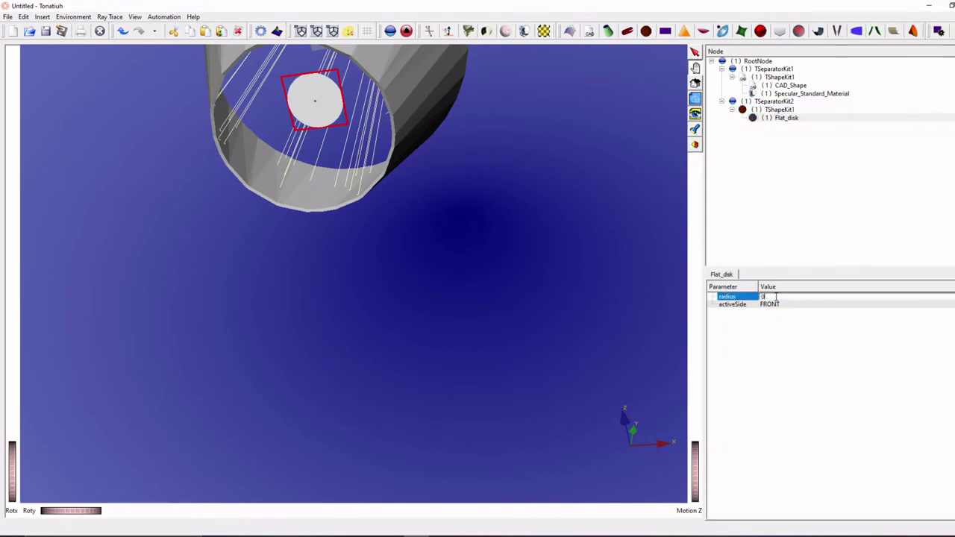
pyautogui.press('Return')
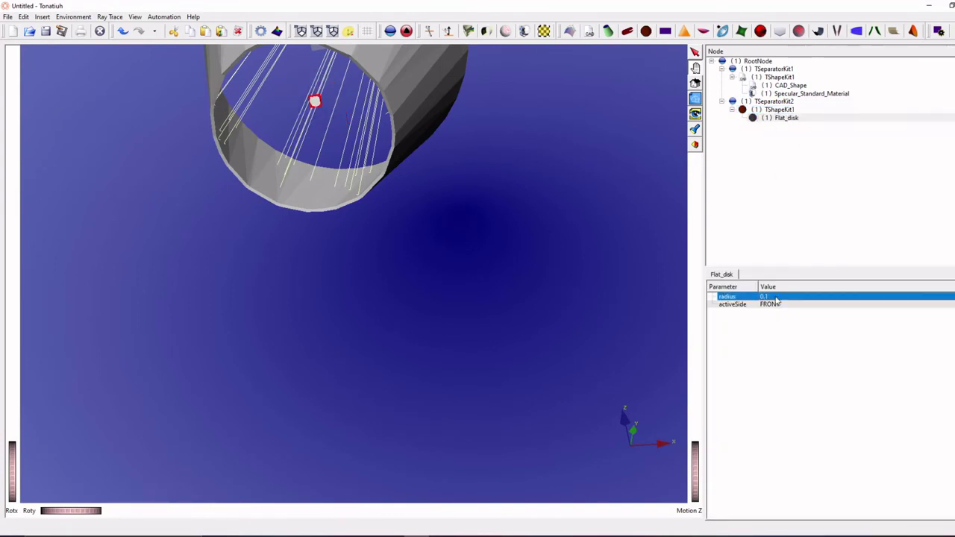
pyautogui.doubleClick(776, 297)
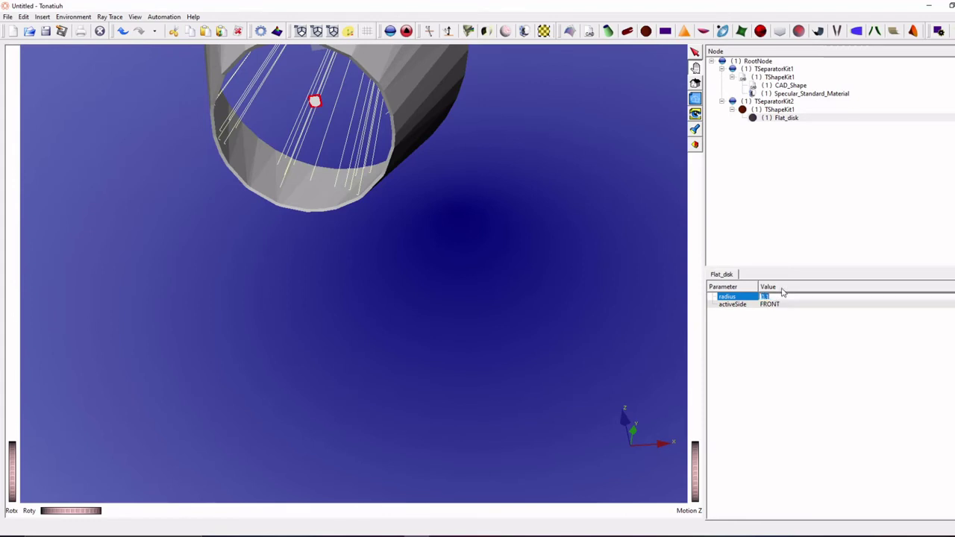
pyautogui.moveTo(768, 298); pyautogui.dragTo(745, 305)
pyautogui.write('1')
pyautogui.press('Return')
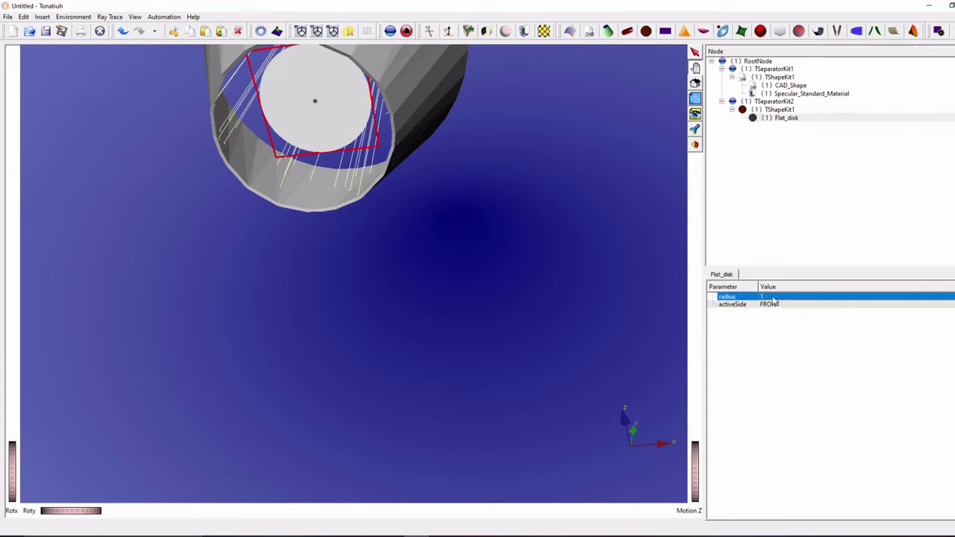
pyautogui.doubleClick(771, 298)
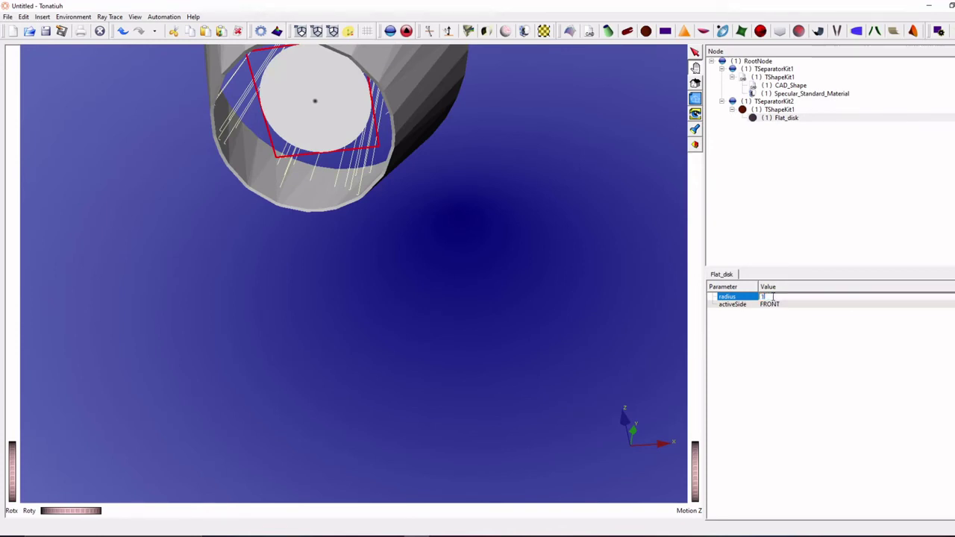
pyautogui.write('1.5')
pyautogui.press('Return')
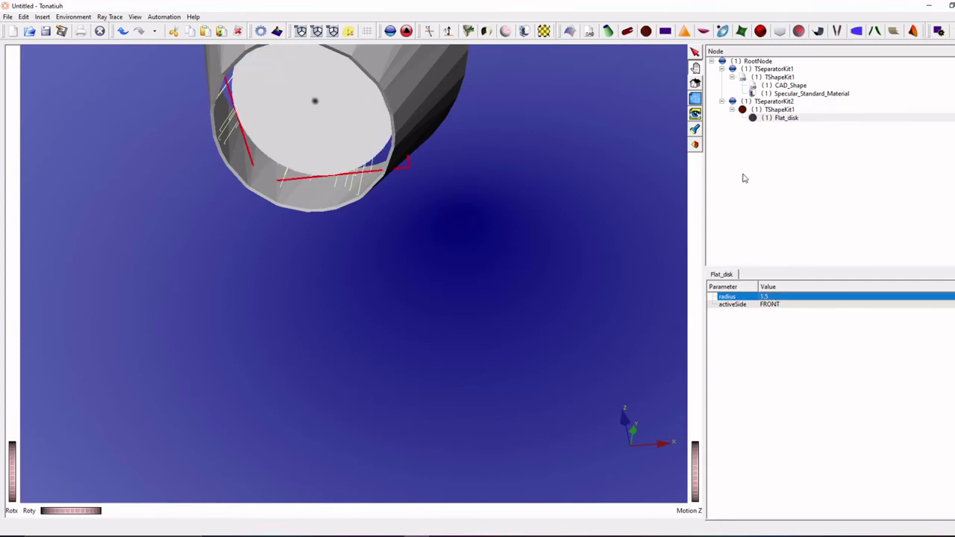
# Step: Move the disk below the cone's lower opening by trying a TSeparatorKit2 translation of 0 -1 0 and settling on 0 -2 0
pyautogui.moveTo(351, 312); pyautogui.dragTo(318, 337)
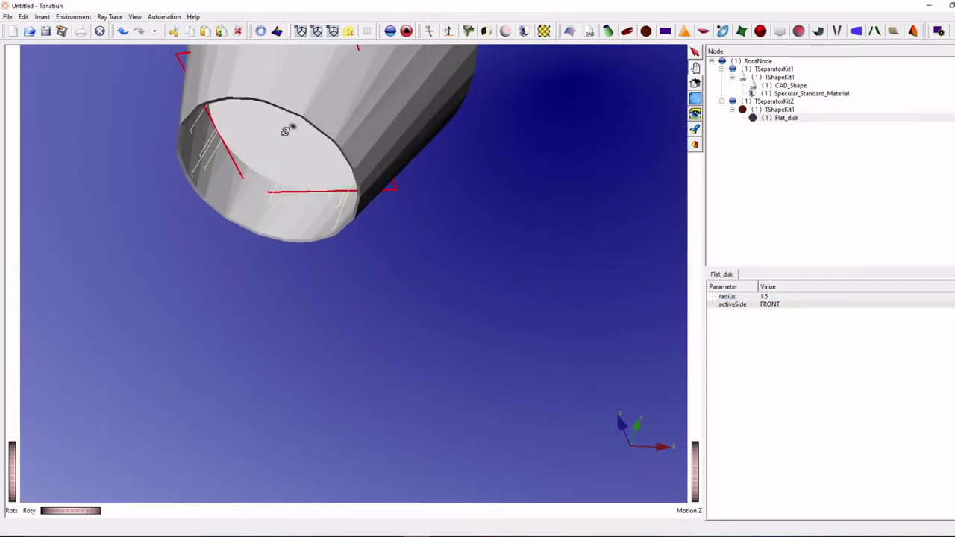
pyautogui.moveTo(285, 128); pyautogui.dragTo(291, 163)
pyautogui.click(775, 102)
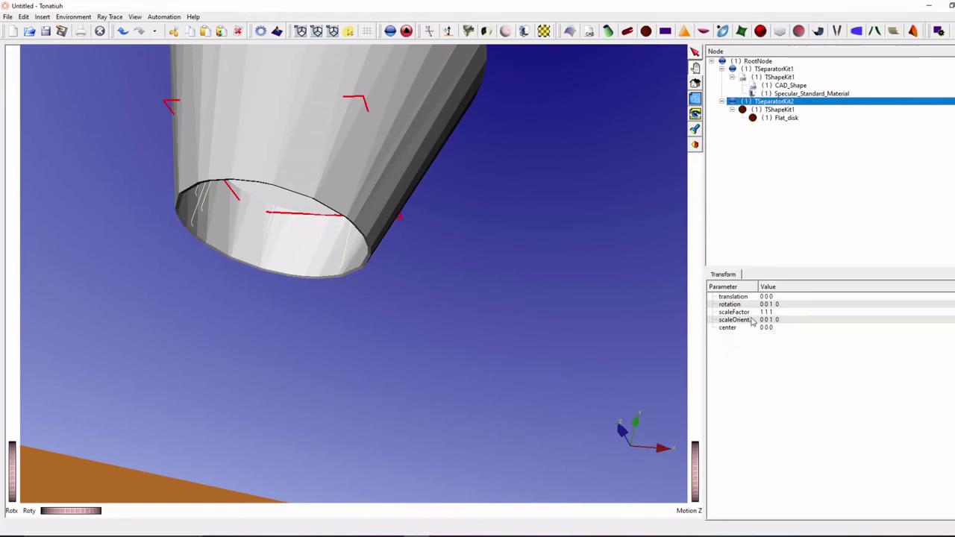
pyautogui.click(764, 297)
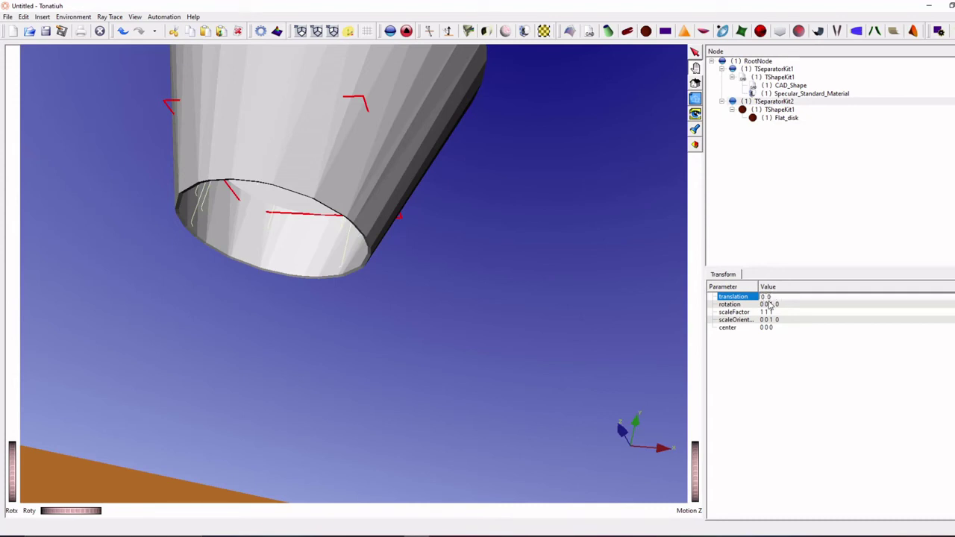
pyautogui.write('-1')
pyautogui.press('Return')
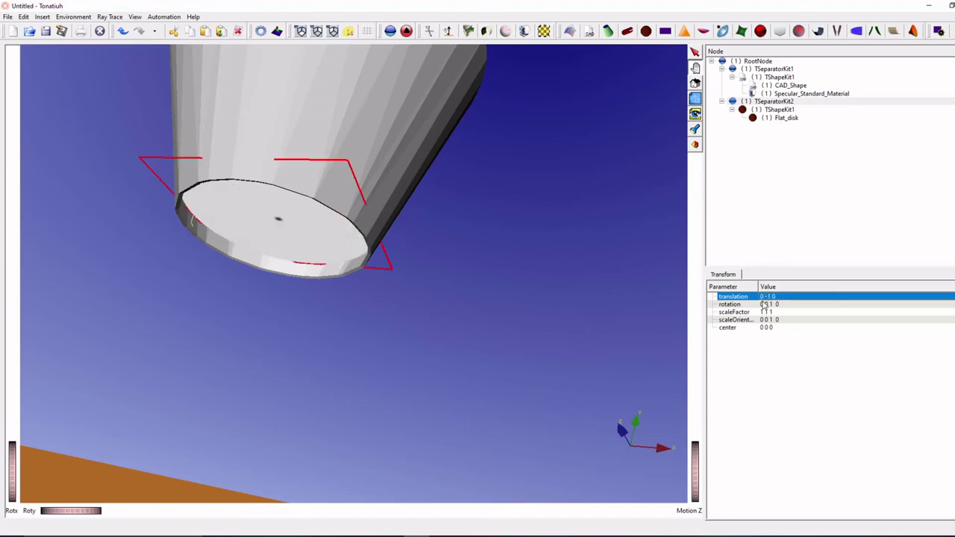
pyautogui.doubleClick(771, 297)
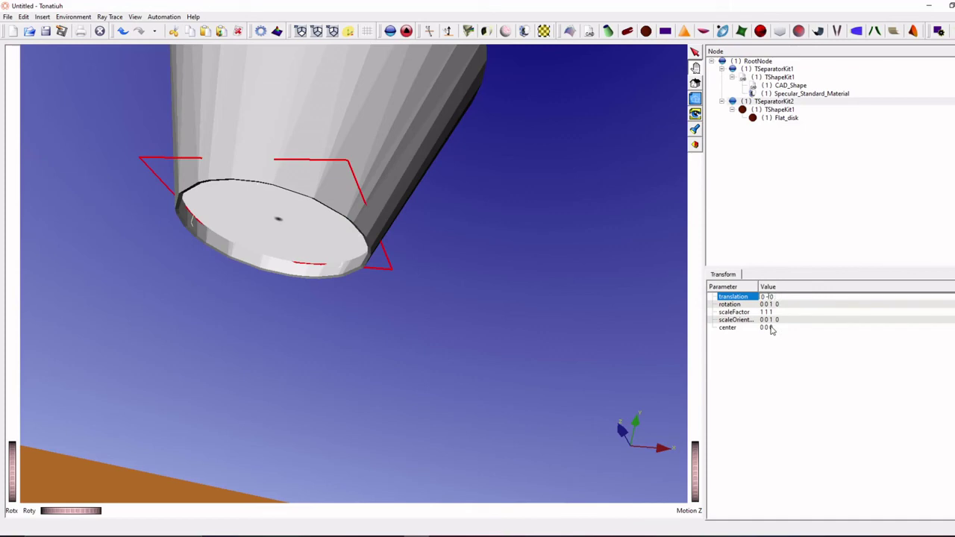
pyautogui.press('Return')
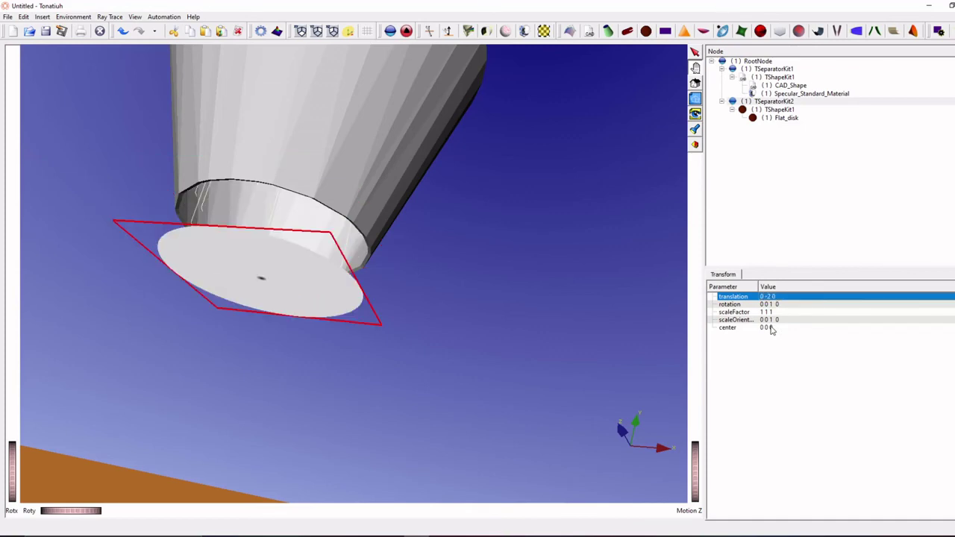
pyautogui.moveTo(626, 356); pyautogui.dragTo(640, 391)
pyautogui.moveTo(391, 320); pyautogui.dragTo(343, 437)
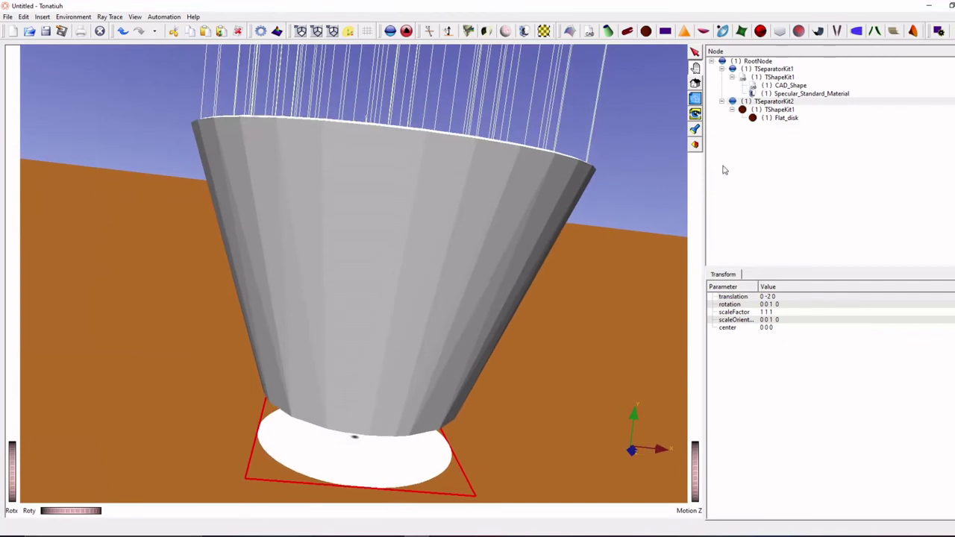
# Step: Add a Specular_Standard_Material to the TShapeKit1 node that holds the Flat_disk
pyautogui.click(780, 118)
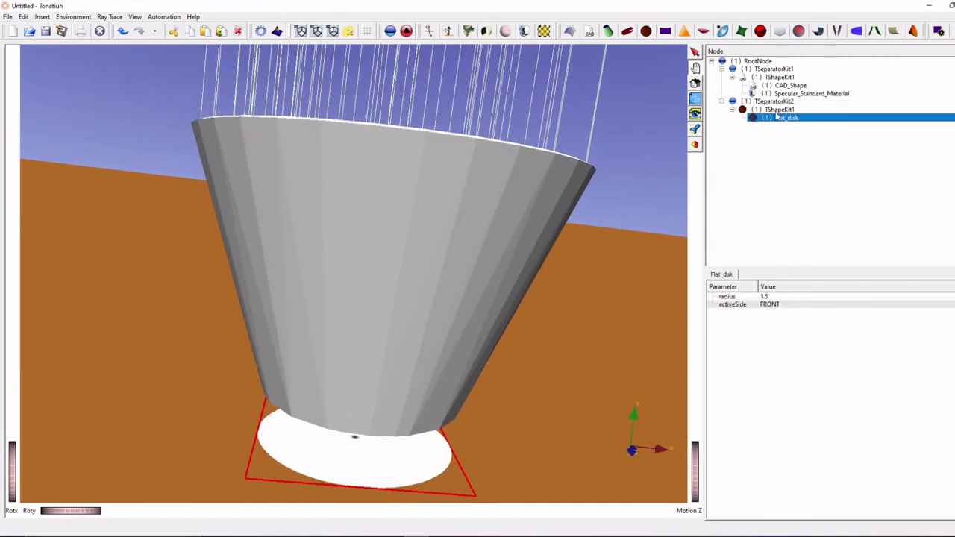
pyautogui.click(776, 110)
pyautogui.click(42, 16)
pyautogui.moveTo(63, 58)
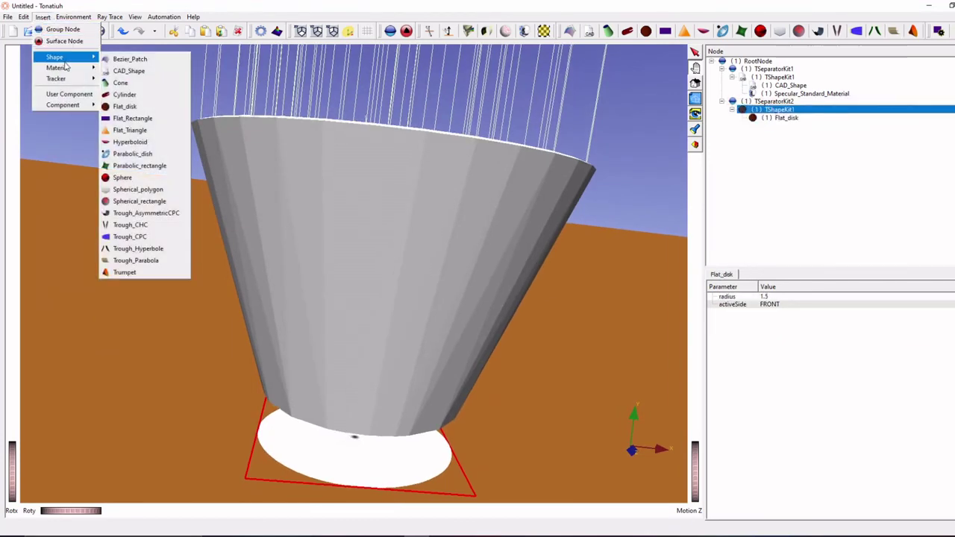
pyautogui.click(171, 129)
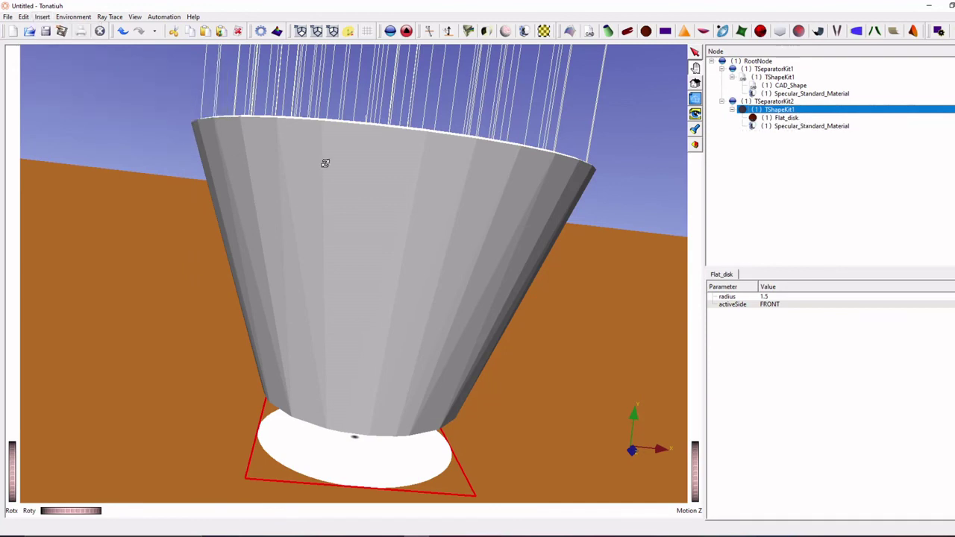
# Step: Set the m_reflectivity of the disk's Specular_Standard_Material to 0.05
pyautogui.click(776, 127)
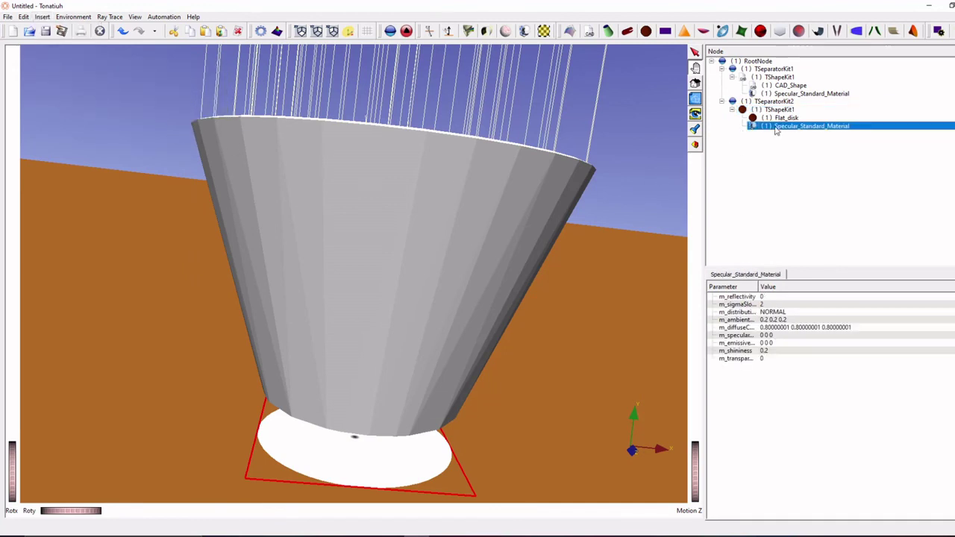
pyautogui.click(768, 298)
pyautogui.click(768, 297)
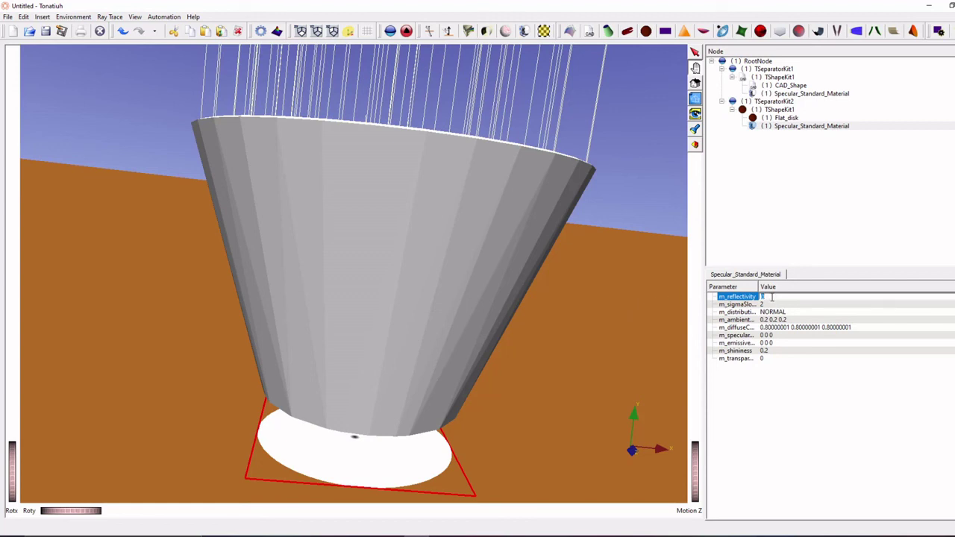
pyautogui.write('0.05')
pyautogui.click(794, 444)
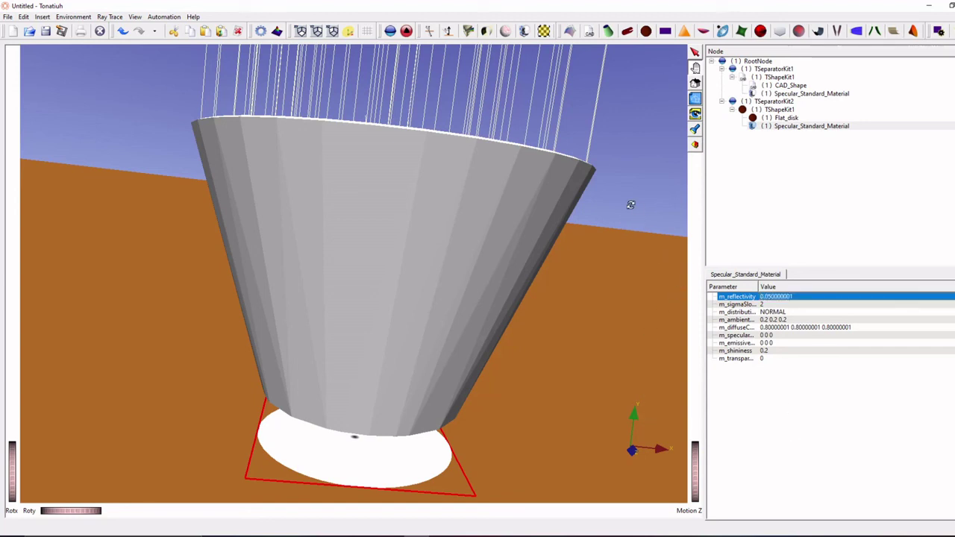
# Step: Run the ray trace with the photon map store type set to Not export and view the rays between the cone and the disk
pyautogui.click(106, 17)
pyautogui.click(114, 26)
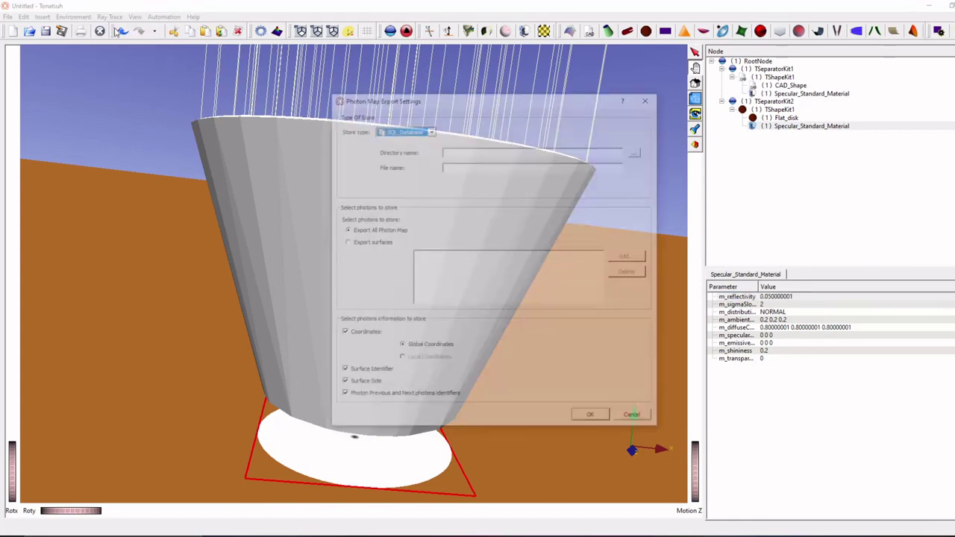
pyautogui.click(430, 130)
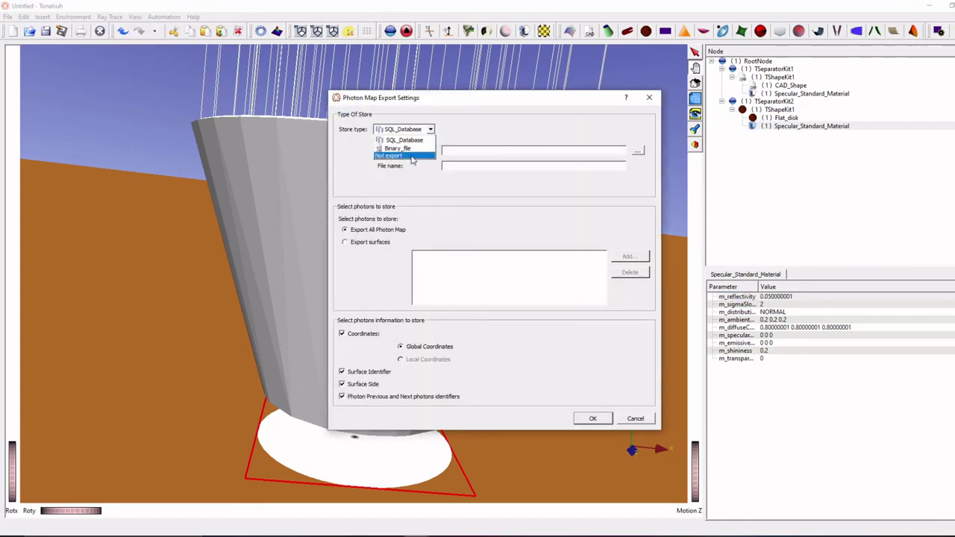
pyautogui.click(412, 156)
pyautogui.click(592, 419)
pyautogui.moveTo(587, 417)
pyautogui.mouseDown()
pyautogui.moveTo(470, 326)
pyautogui.moveTo(470, 295)
pyautogui.moveTo(385, 346)
pyautogui.moveTo(358, 341)
pyautogui.moveTo(372, 372)
pyautogui.moveTo(366, 418)
pyautogui.moveTo(384, 358)
pyautogui.moveTo(387, 393)
pyautogui.moveTo(426, 399)
pyautogui.moveTo(386, 441)
pyautogui.moveTo(409, 406)
pyautogui.moveTo(405, 284)
pyautogui.mouseUp()
pyautogui.moveTo(443, 318); pyautogui.dragTo(477, 331)
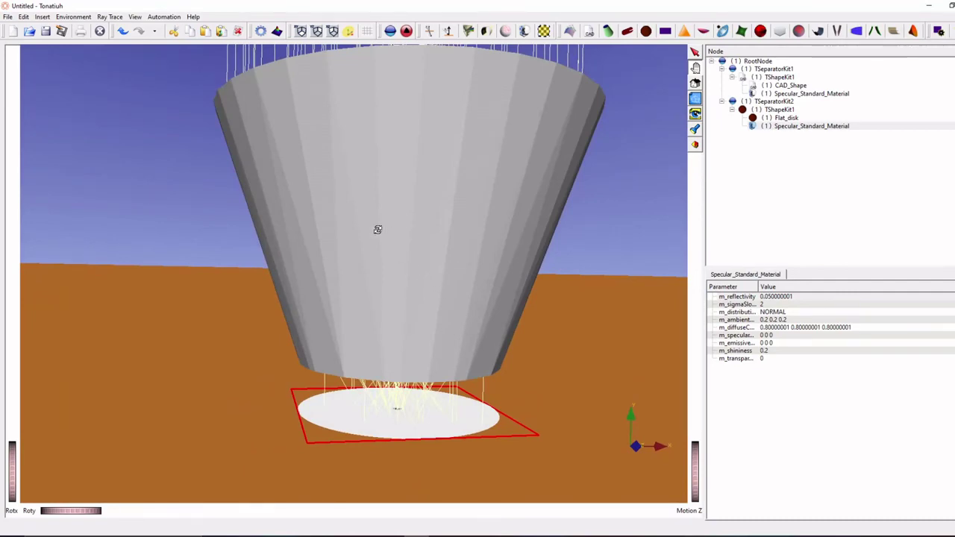